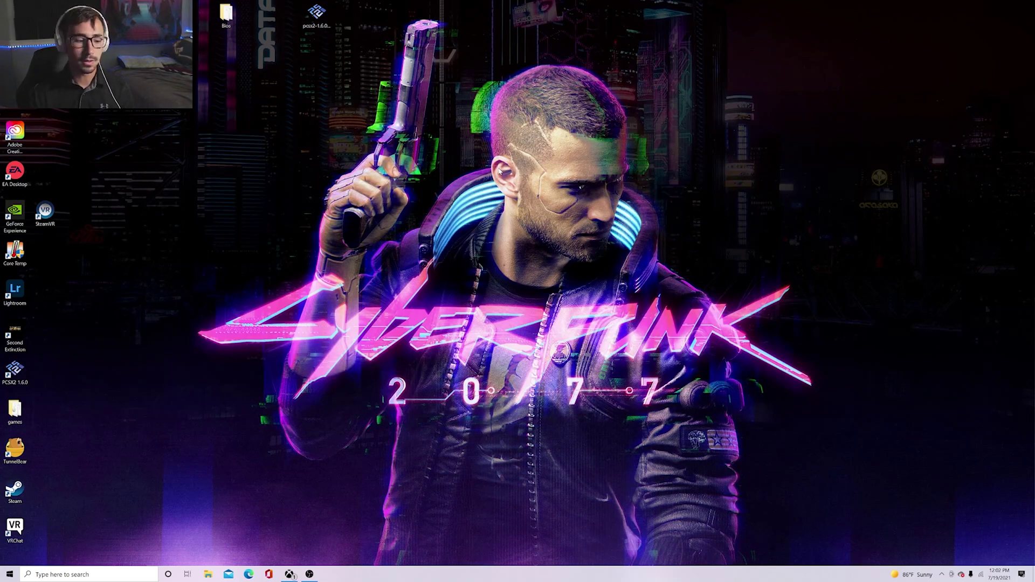
# Find and launch Adobe Premiere Pro 2021.
pyautogui.click(5, 578)
pyautogui.write('pr')
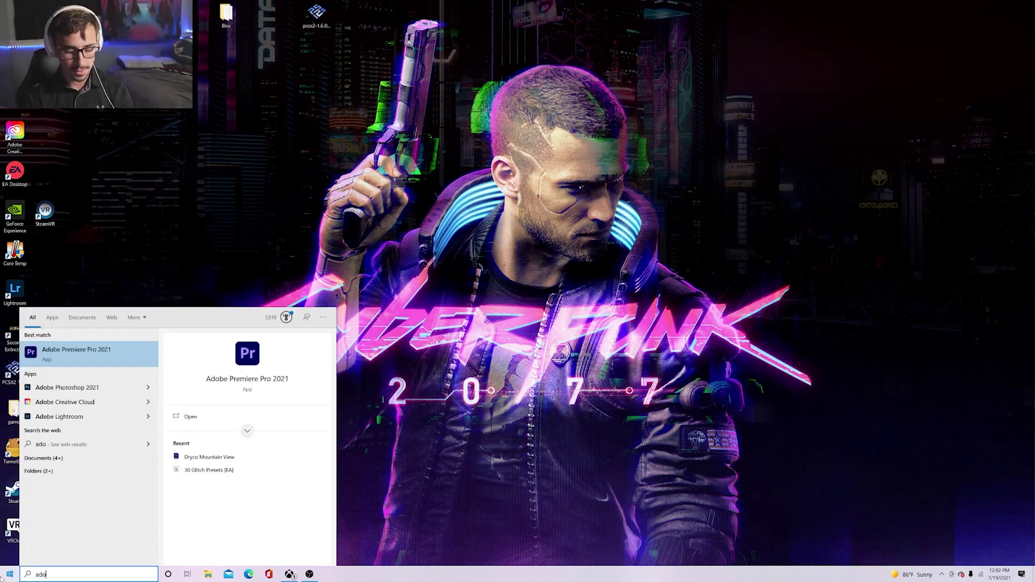
pyautogui.press('Return')
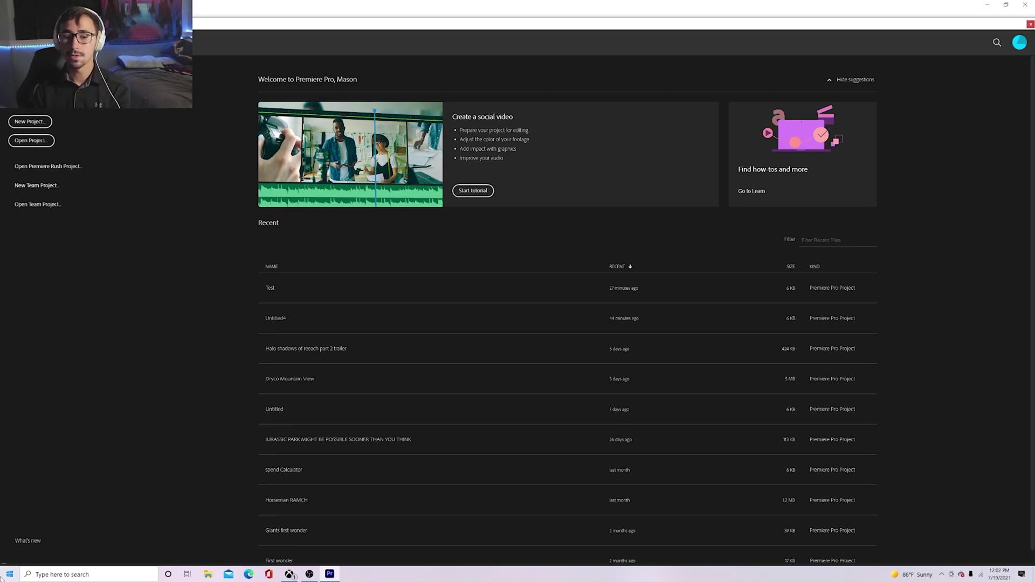
# Create a new project named Test with the Mercury Playback Engine GPU Acceleration (CUDA) renderer, overwriting the existing project of that name.
pyautogui.click(50, 121)
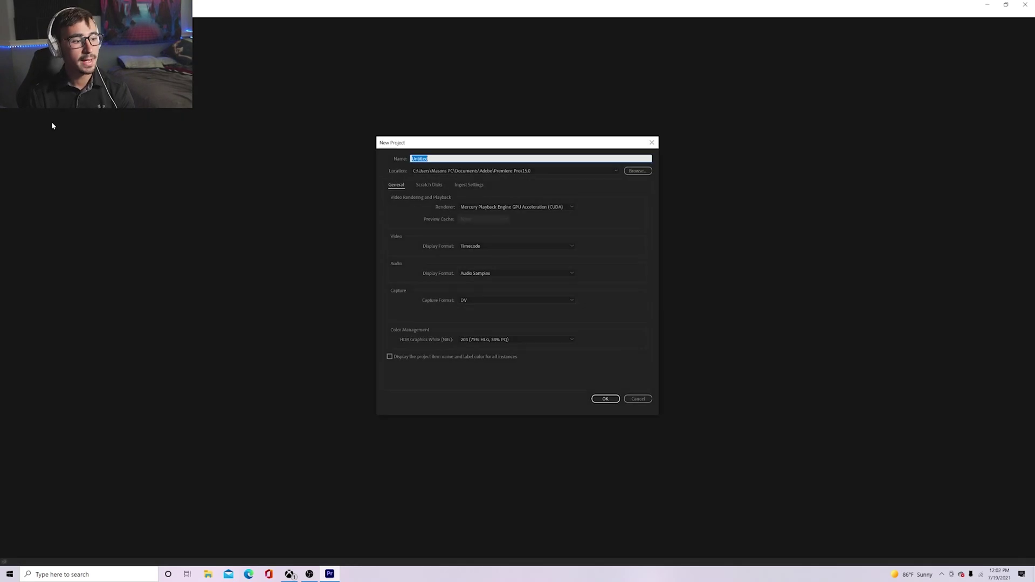
pyautogui.write('Te')
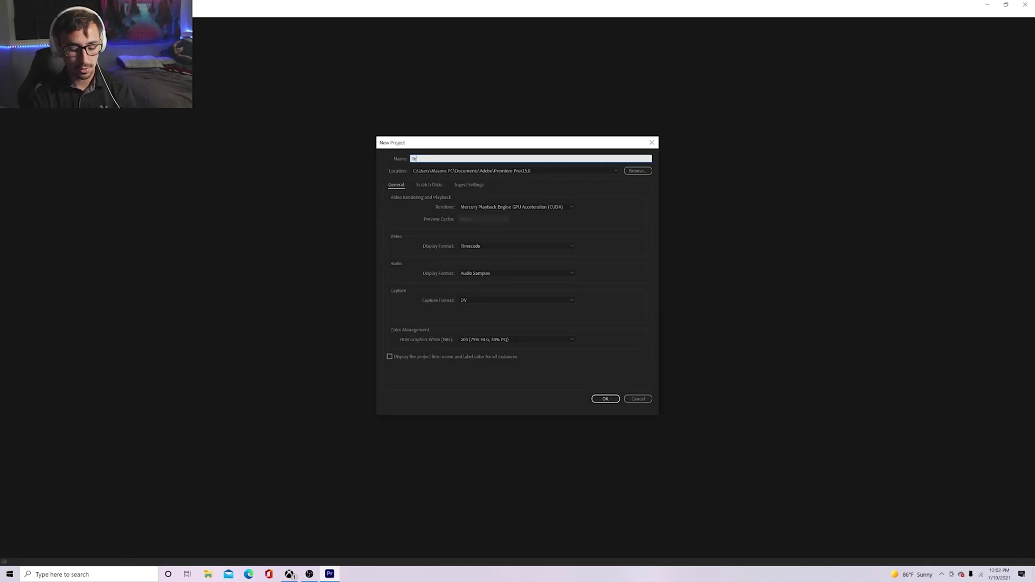
pyautogui.write('st')
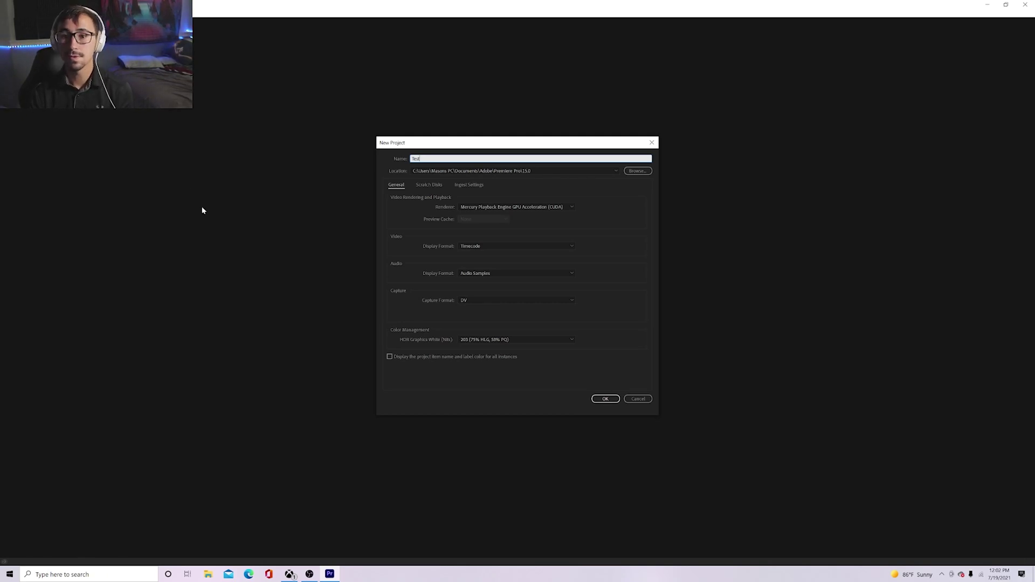
pyautogui.click(513, 208)
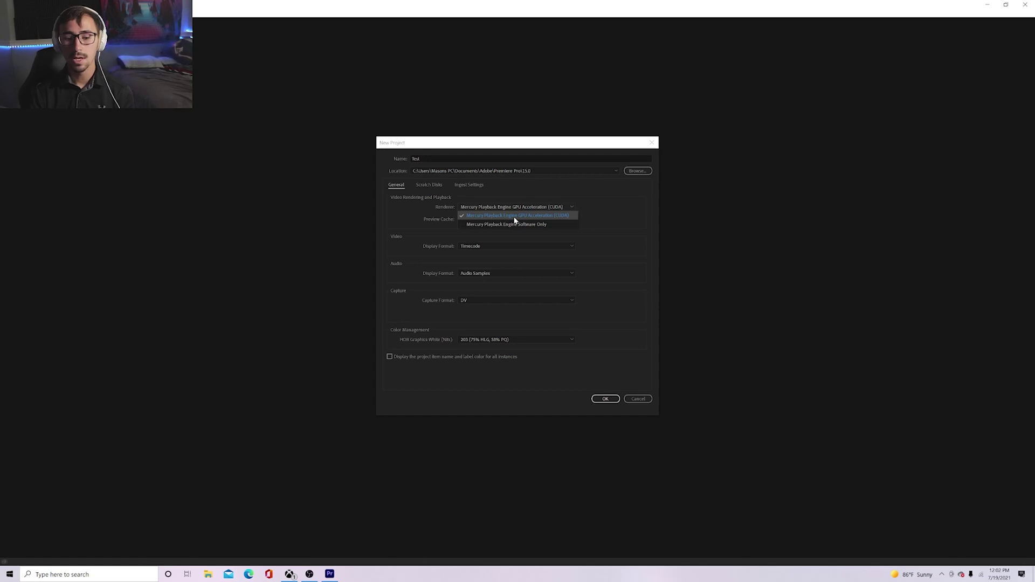
pyautogui.click(513, 216)
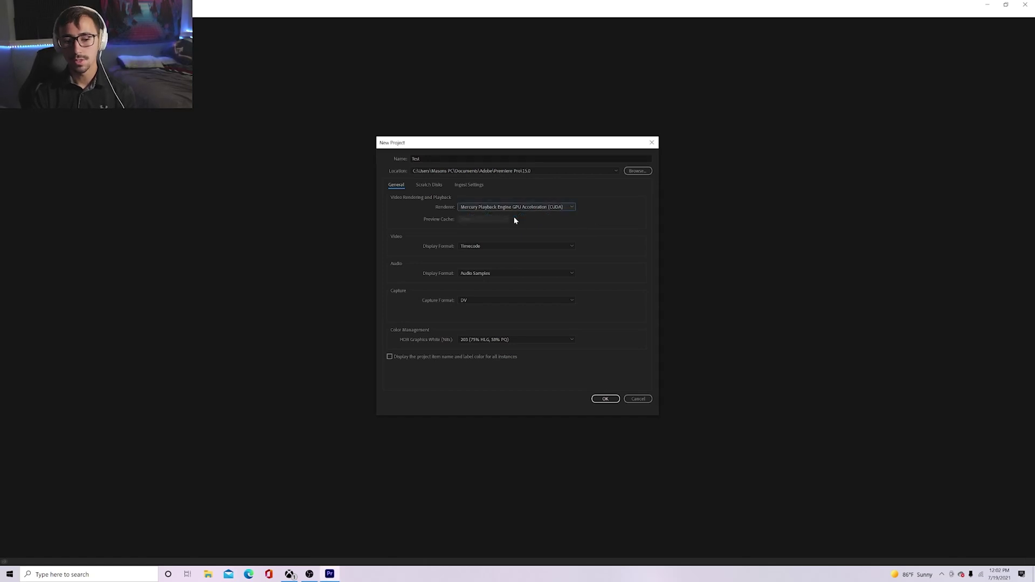
pyautogui.click(603, 398)
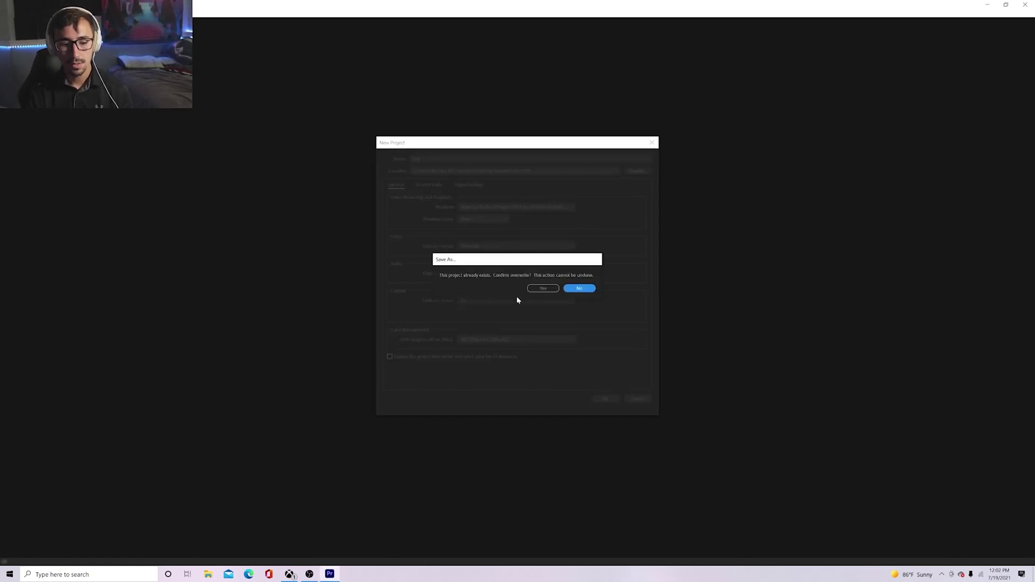
pyautogui.click(546, 288)
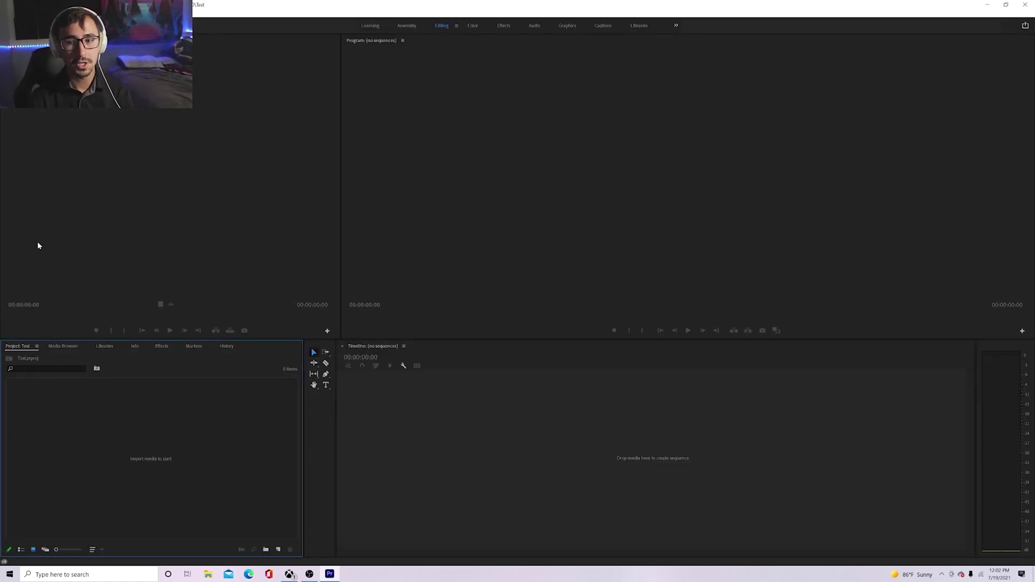
# Import the video clips P1024045 through P1024073 from the Halo shadows part 2 folder on the Samsung_T5 drive.
pyautogui.hotkey('alt', 'f')
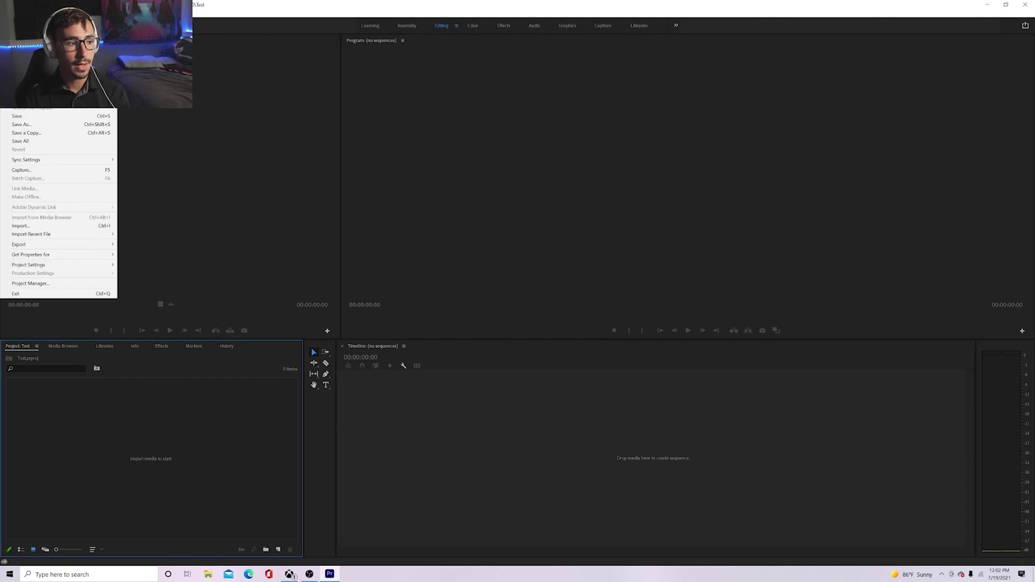
pyautogui.click(41, 226)
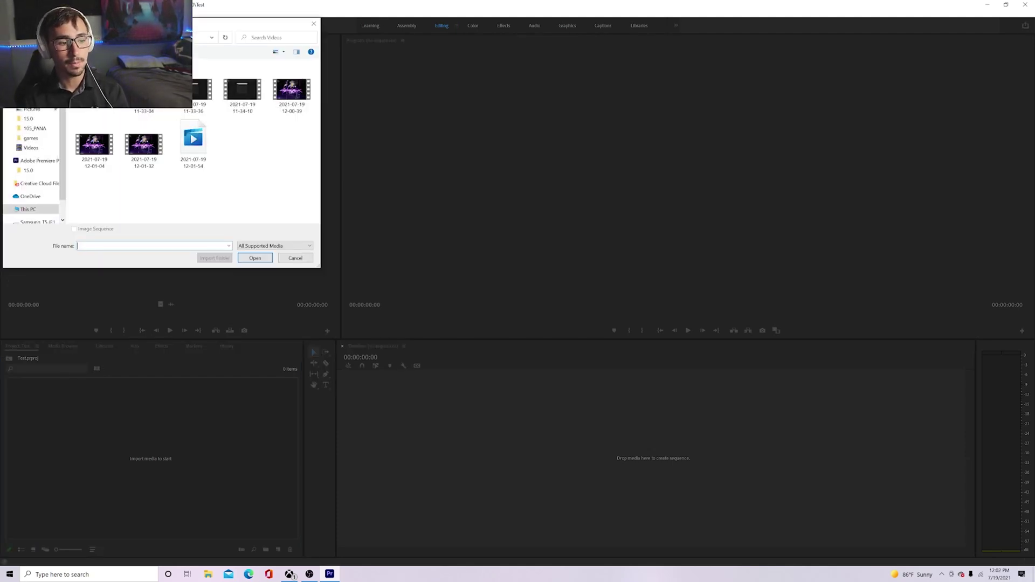
pyautogui.click(36, 222)
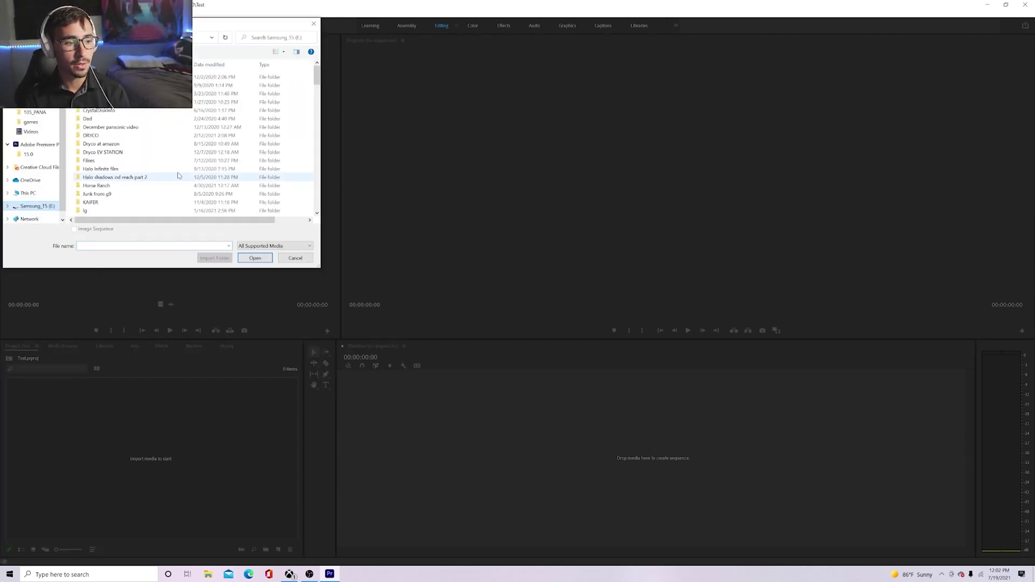
pyautogui.doubleClick(129, 177)
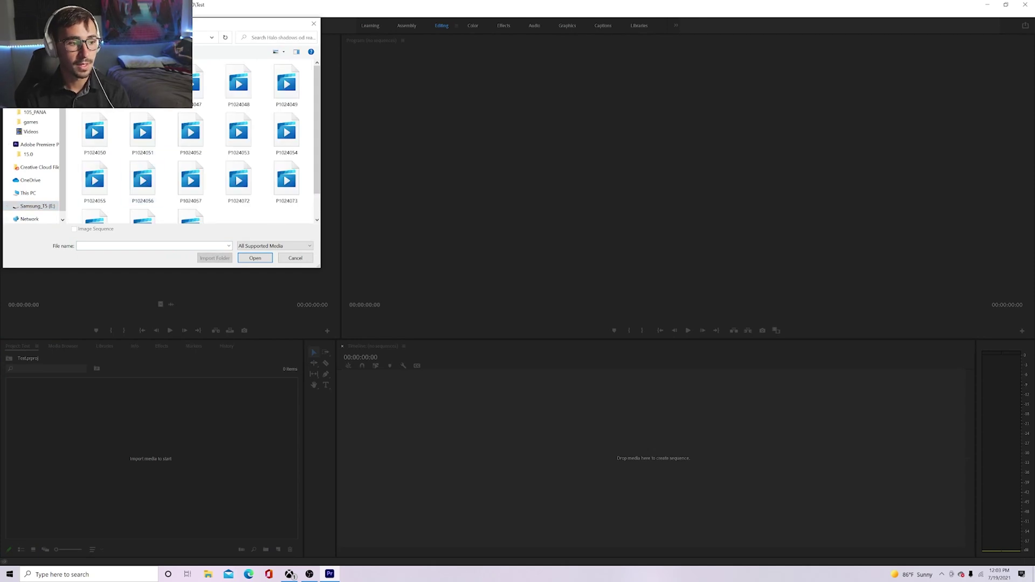
pyautogui.hotkey('ctrl', 'a')
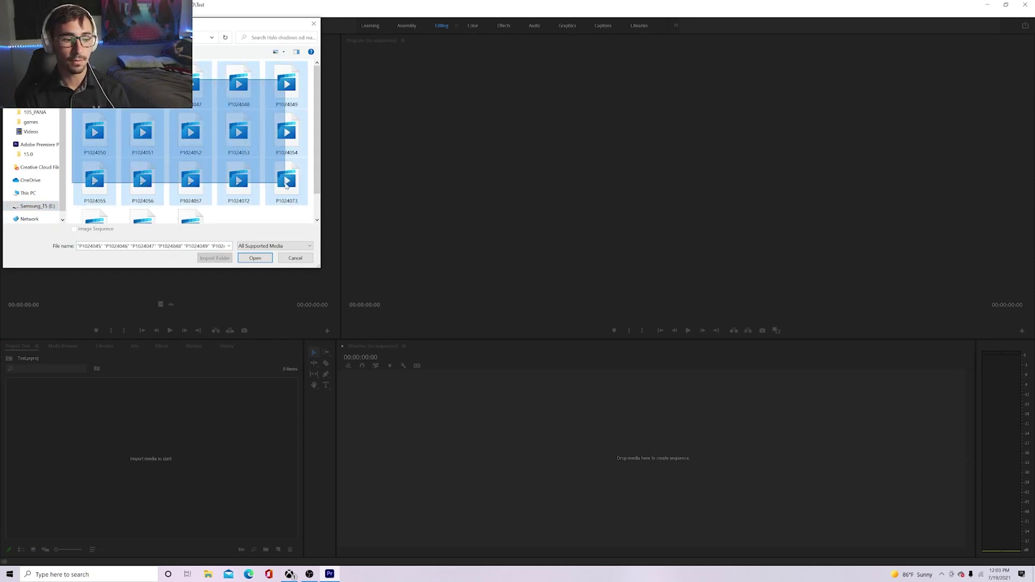
pyautogui.click(255, 258)
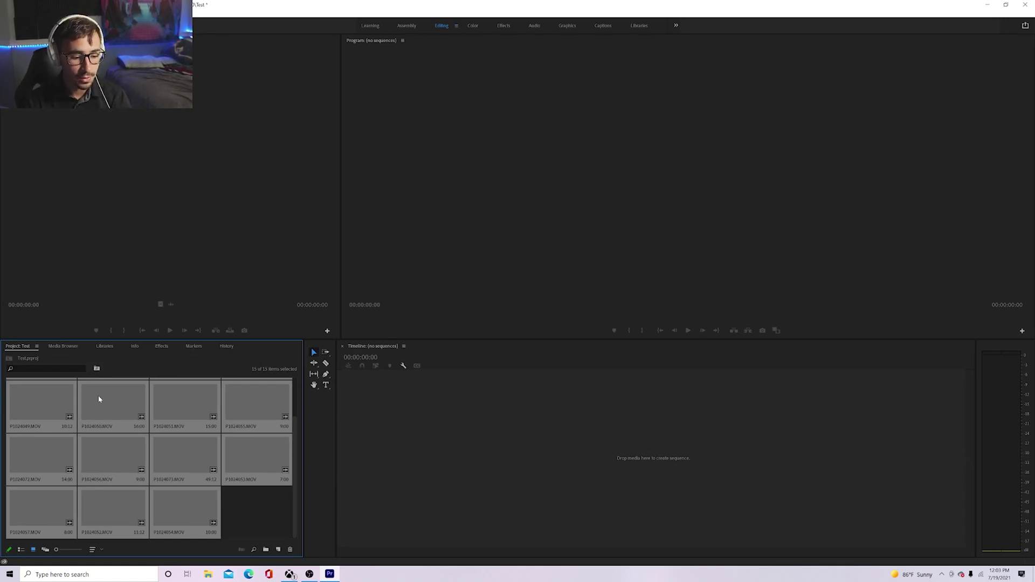
# Preview the imported footage and open clip P1024050.MOV in the Source Monitor, playing its first couple of seconds.
pyautogui.scroll(2, 291, 487)
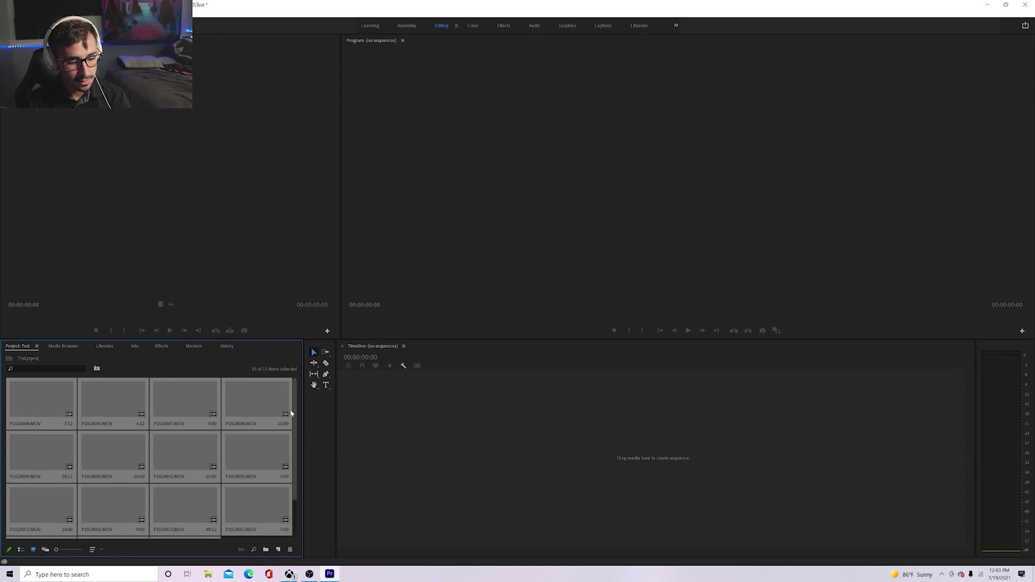
pyautogui.doubleClick(67, 408)
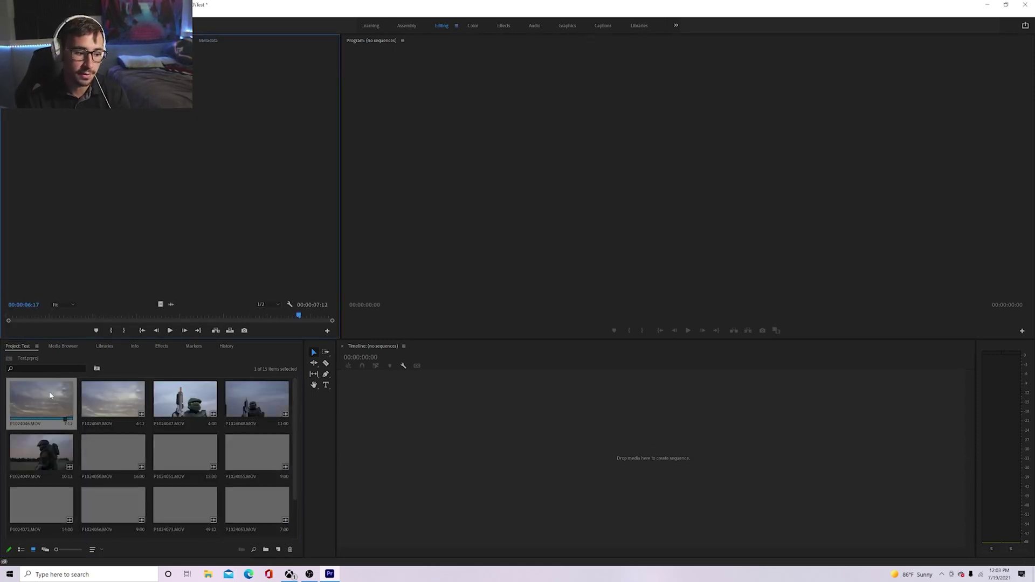
pyautogui.click(121, 449)
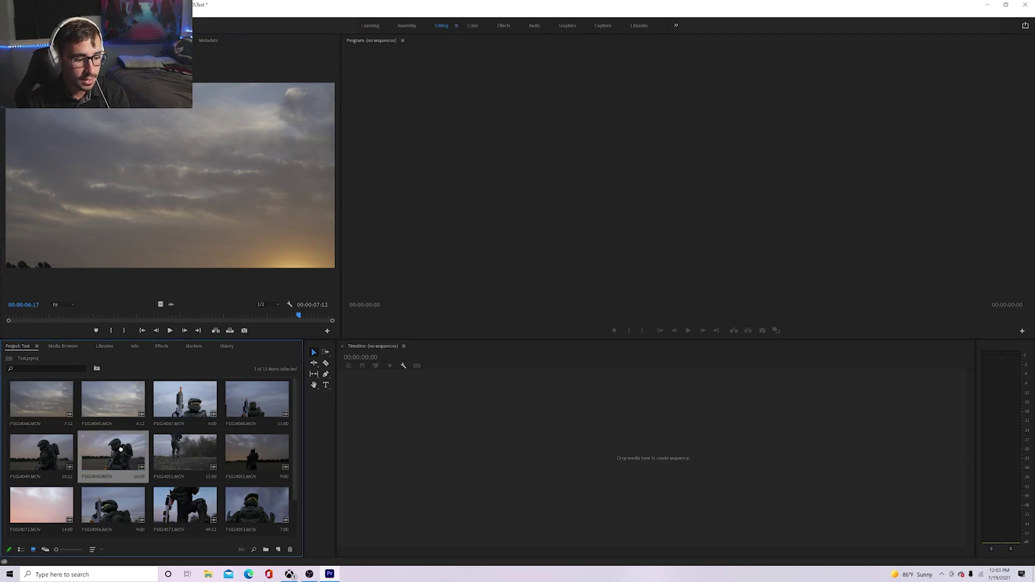
pyautogui.moveTo(188, 186); pyautogui.dragTo(189, 186)
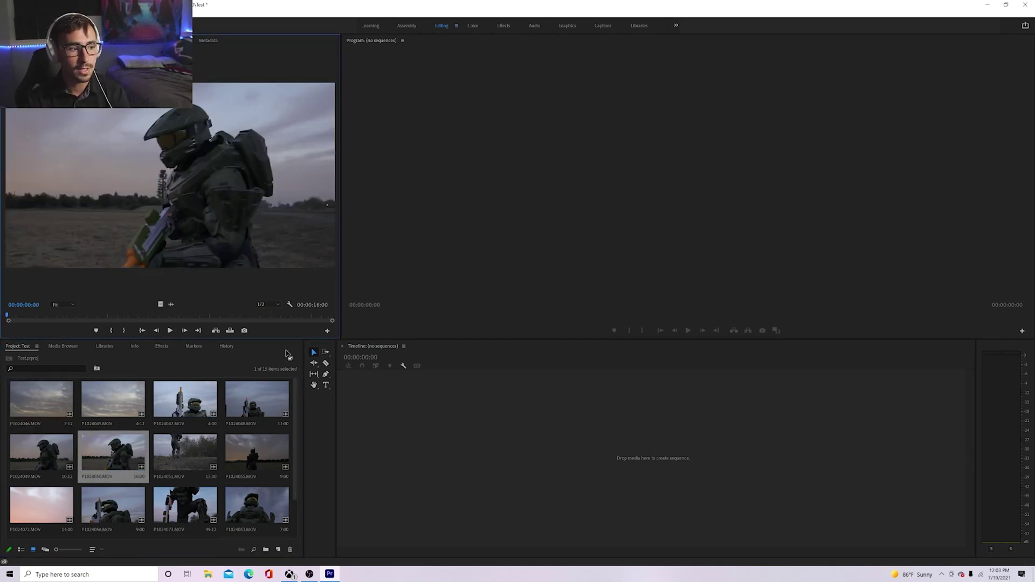
pyautogui.press('space')
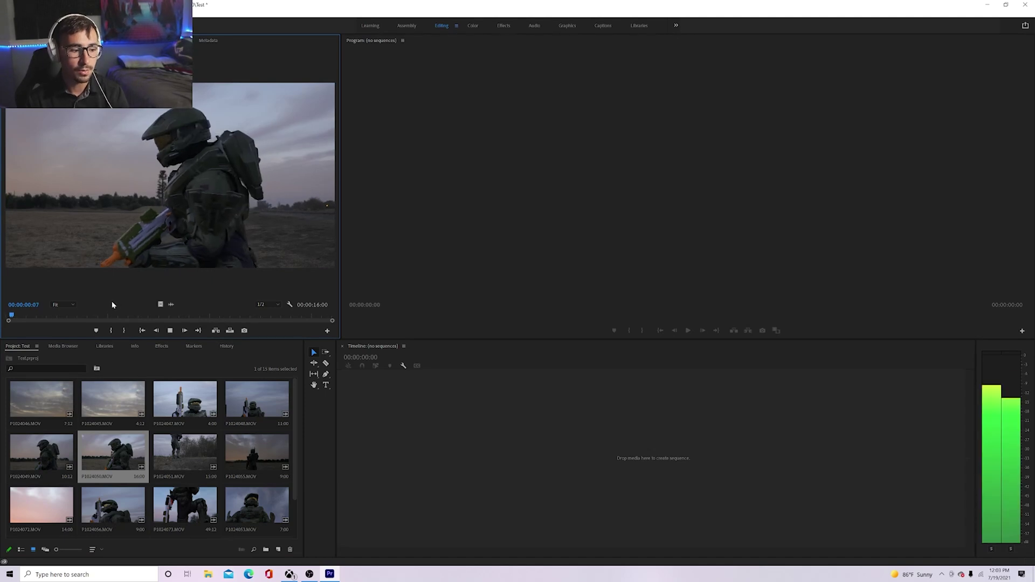
pyautogui.click(171, 328)
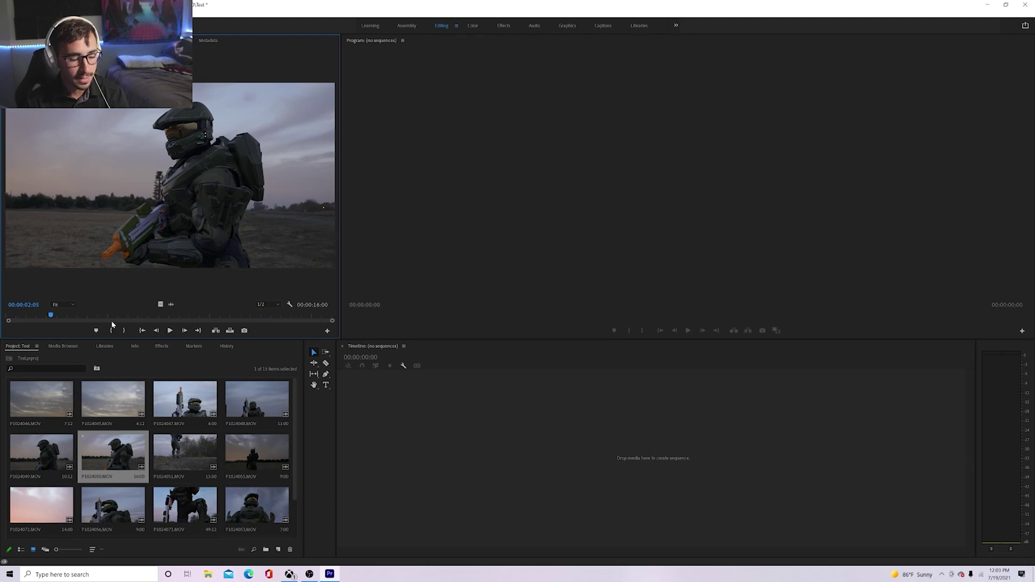
# Mark the source clip from 00:00:03:05 to 00:00:07:09 and place only its video in the timeline as a new sequence.
pyautogui.moveTo(51, 315); pyautogui.dragTo(72, 317)
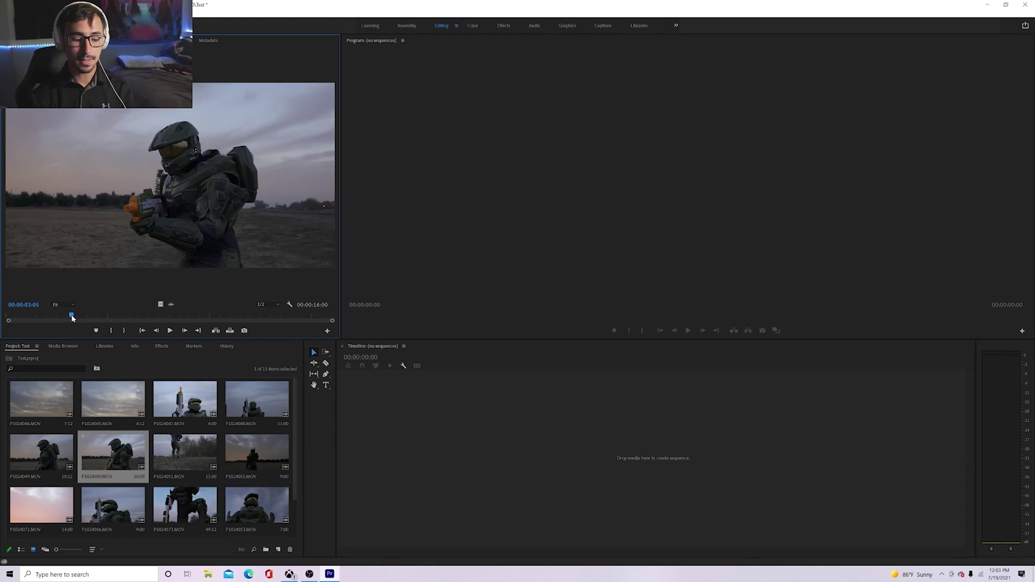
pyautogui.press('i')
pyautogui.press('space')
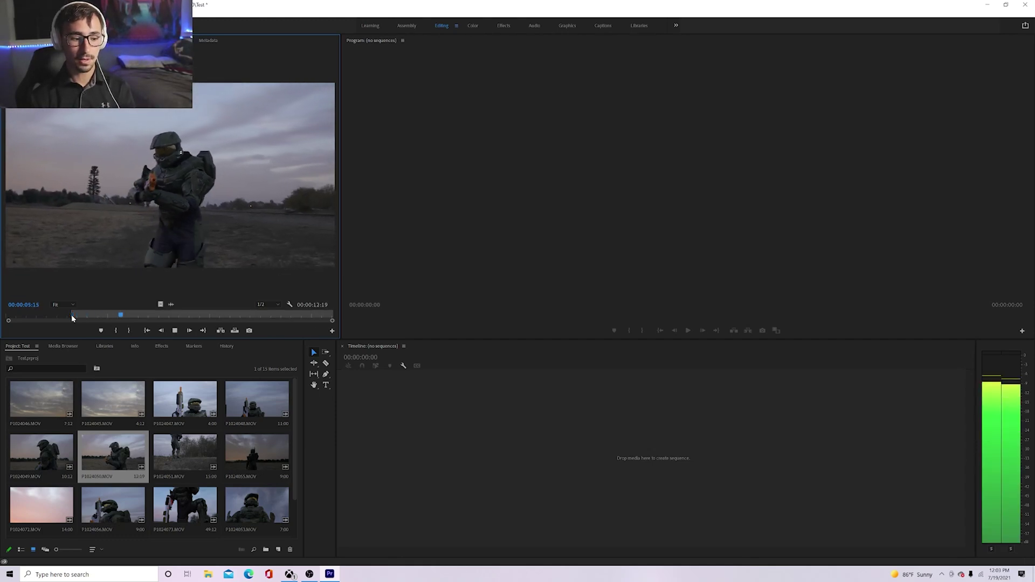
pyautogui.press('space')
pyautogui.press('space')
pyautogui.press('space')
pyautogui.press('o')
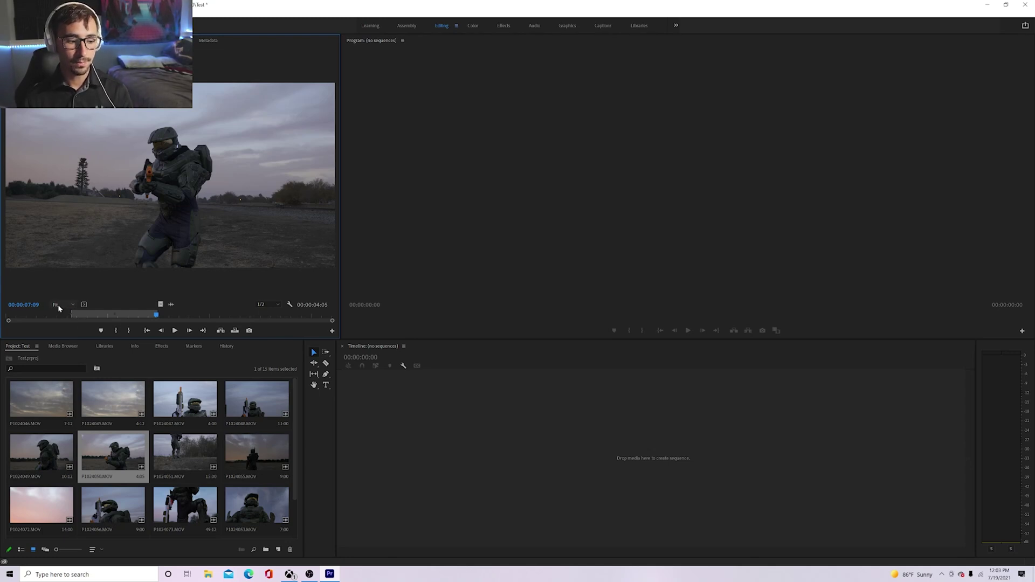
pyautogui.moveTo(160, 303); pyautogui.dragTo(369, 412)
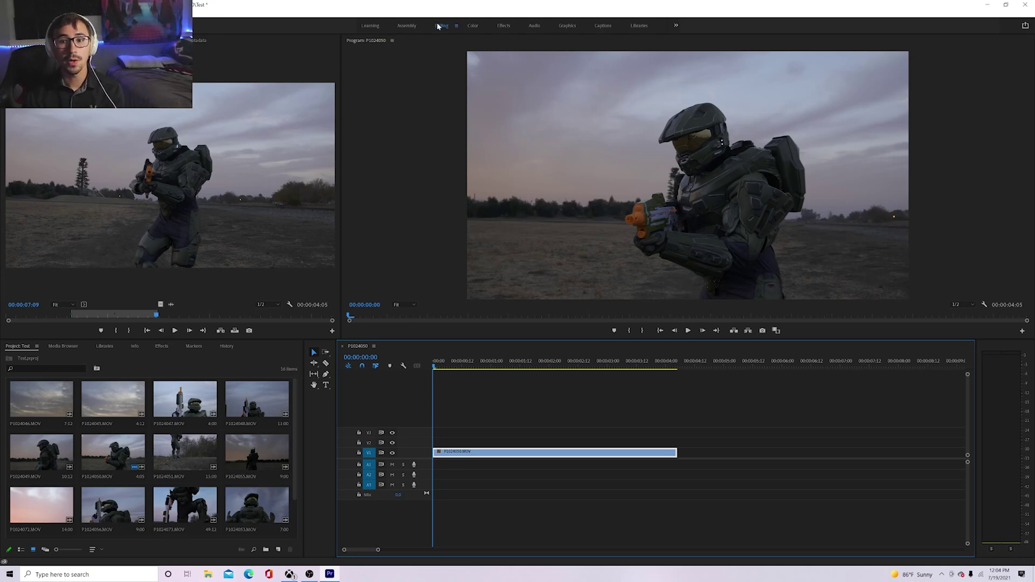
# Switch to the Color workspace and set the timeline clip's Lumetri temperature to about 69 and contrast to about 53.
pyautogui.click(472, 26)
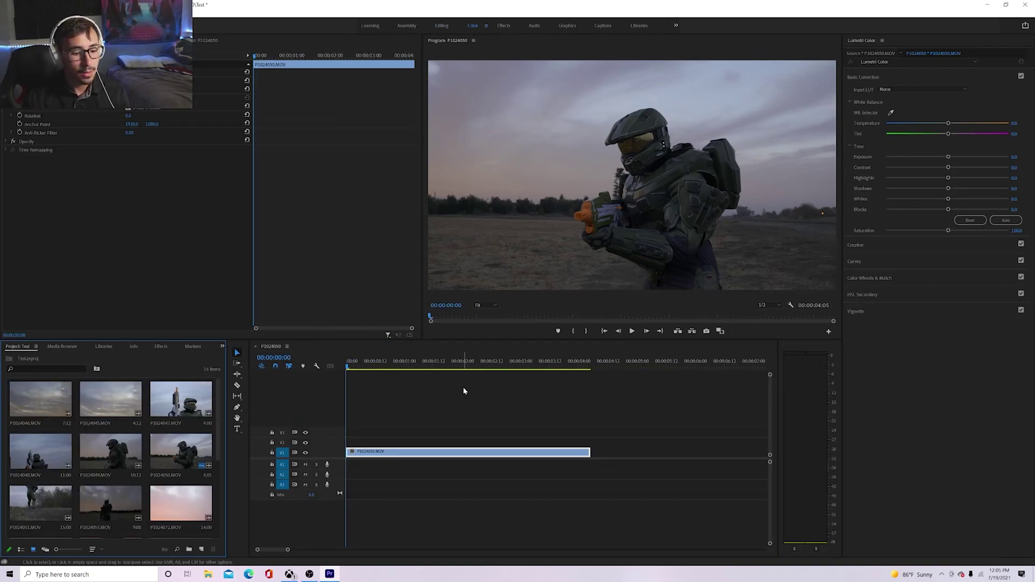
pyautogui.click(380, 458)
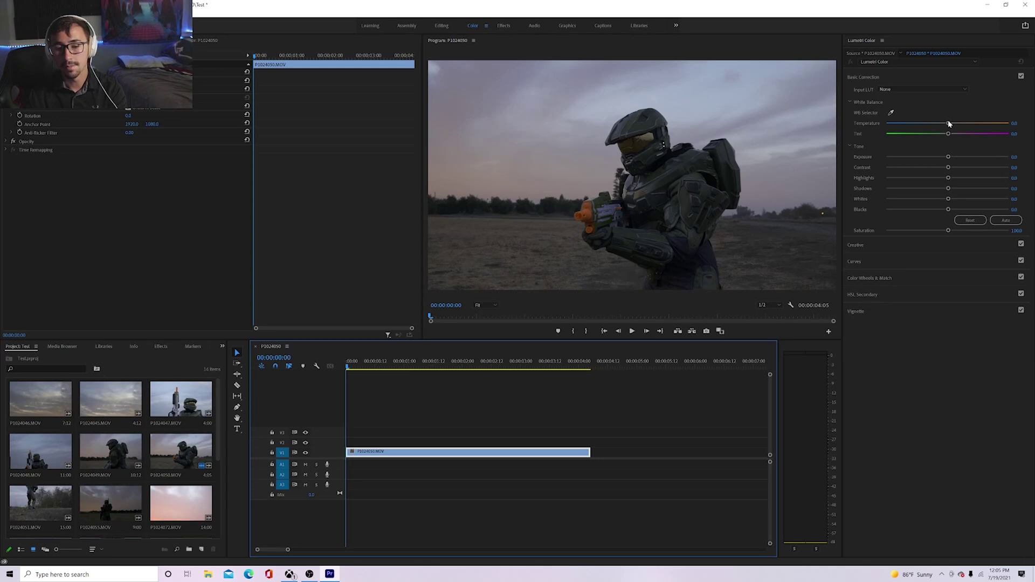
pyautogui.moveTo(949, 124); pyautogui.dragTo(989, 138)
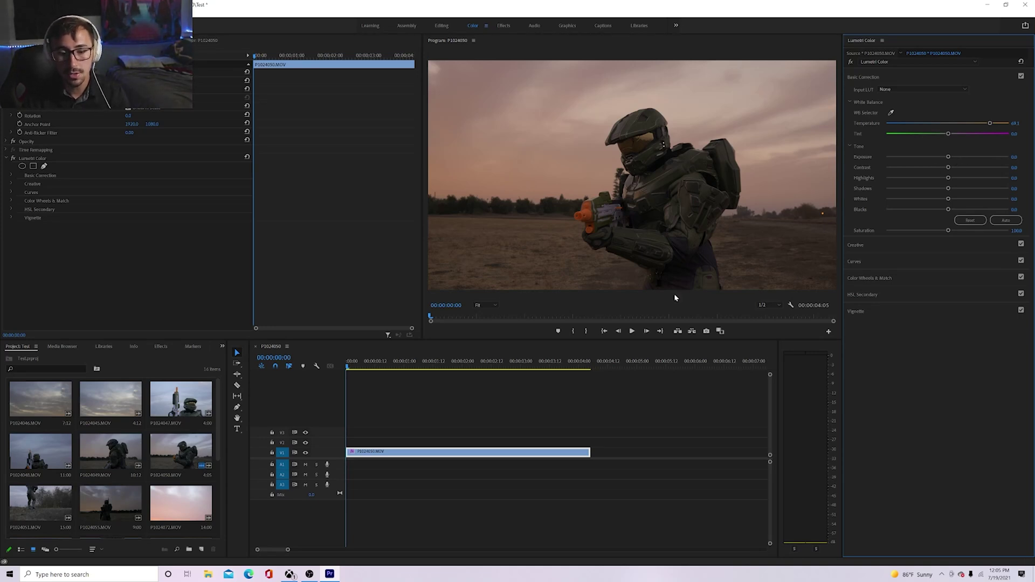
pyautogui.moveTo(947, 167); pyautogui.dragTo(980, 173)
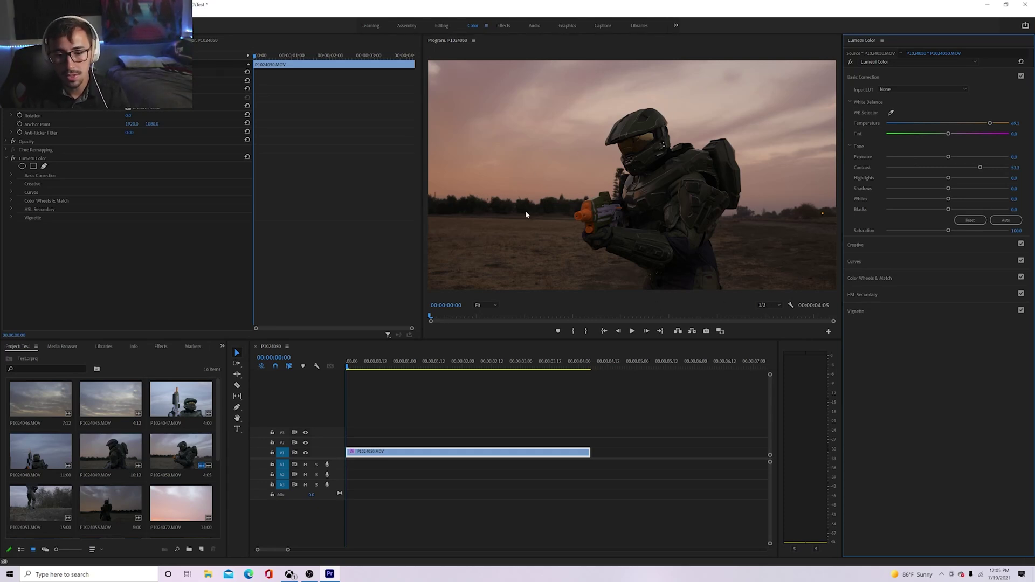
# Try the clip's exposure at its minimum and settle on a slight increase of about 0.6.
pyautogui.moveTo(949, 157); pyautogui.dragTo(954, 156)
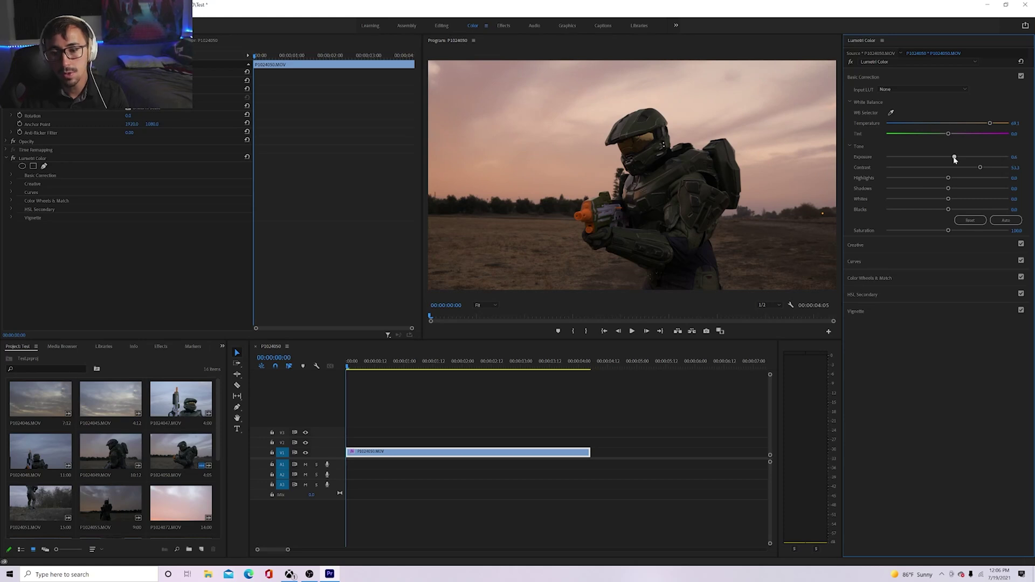
pyautogui.moveTo(954, 159); pyautogui.dragTo(862, 159)
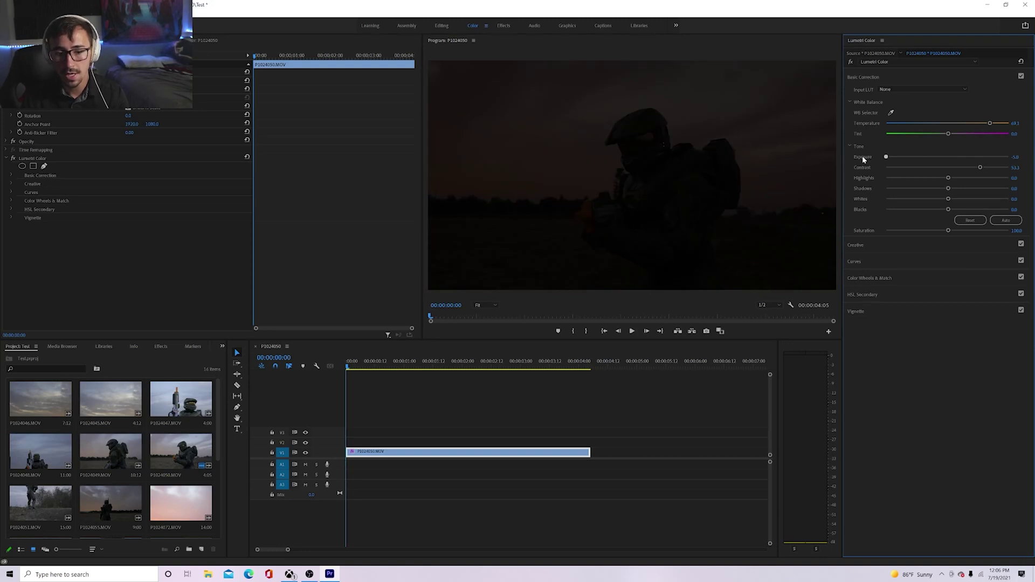
pyautogui.moveTo(884, 158); pyautogui.dragTo(954, 158)
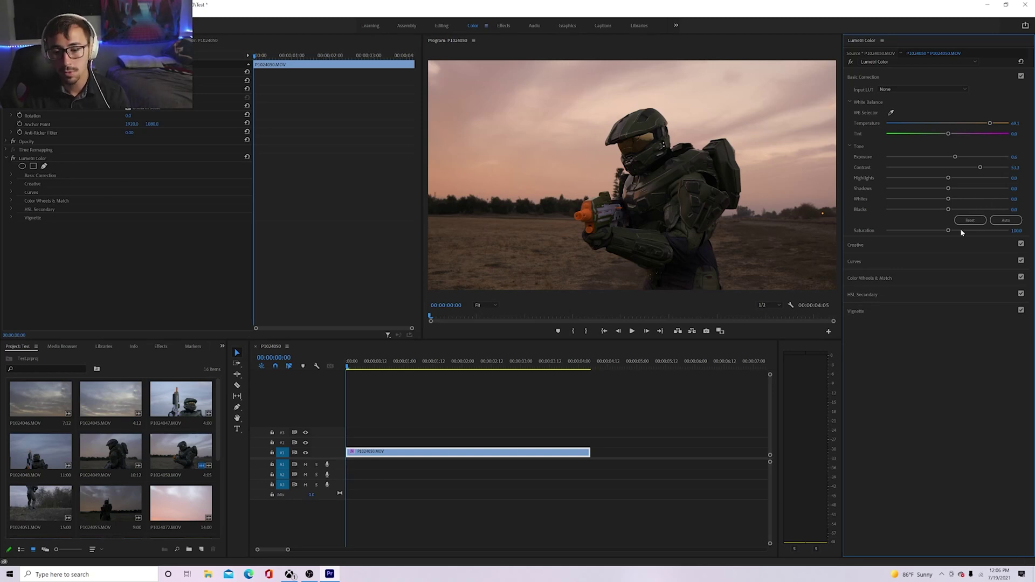
# Try the clip's saturation at 200, settle on 0 for a black-and-white look, and play the sequence.
pyautogui.moveTo(949, 230); pyautogui.dragTo(1009, 230)
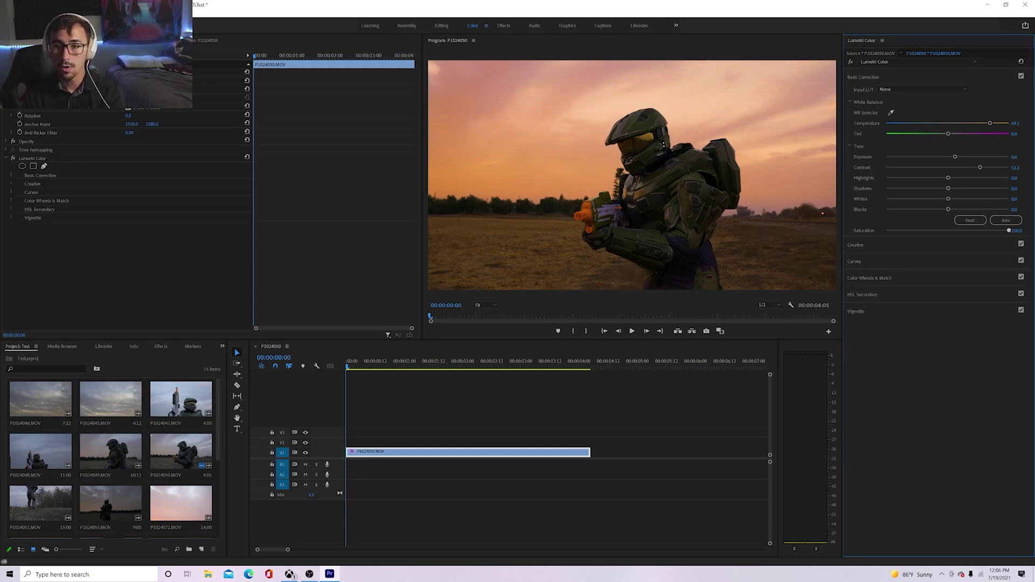
pyautogui.moveTo(1008, 230); pyautogui.dragTo(878, 233)
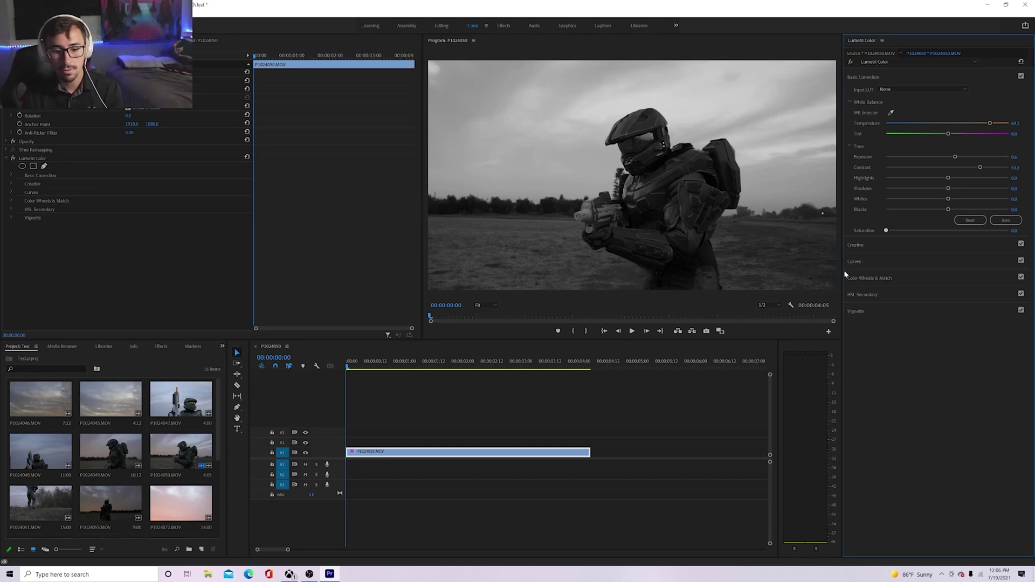
pyautogui.press('space')
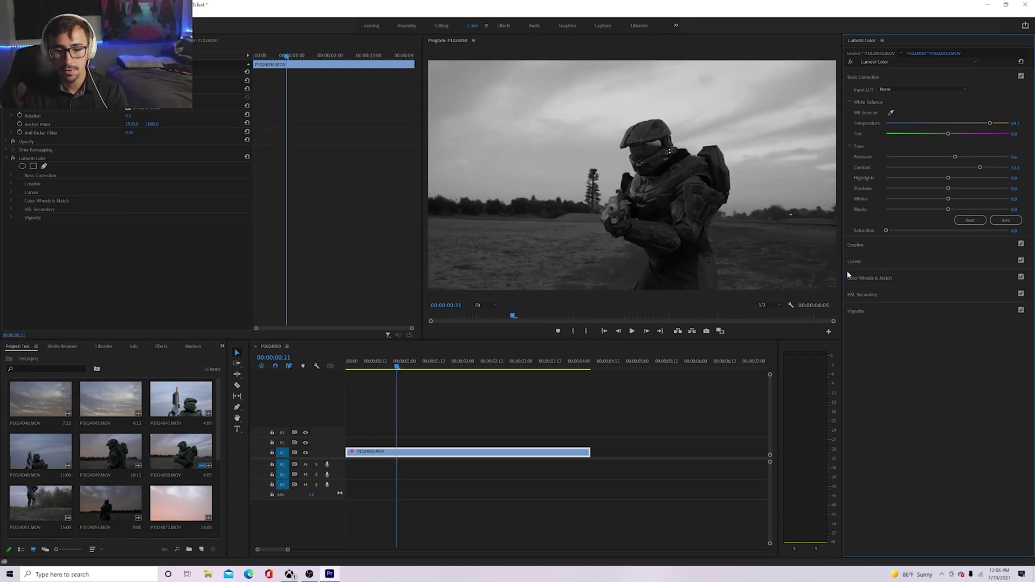
# Restore the clip's color by setting its saturation to about 150, and play the sequence briefly.
pyautogui.moveTo(940, 231); pyautogui.dragTo(995, 237)
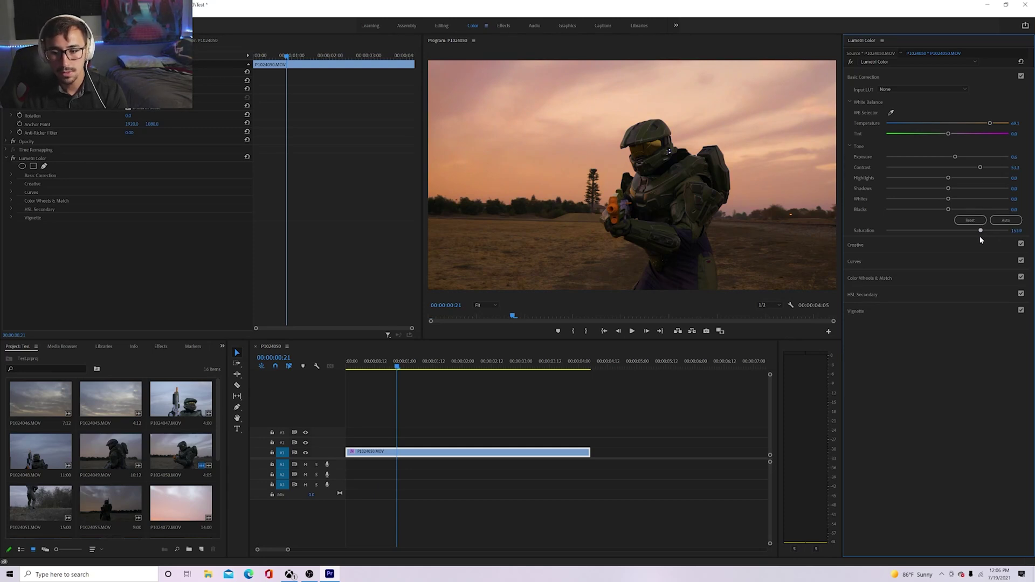
pyautogui.press('space')
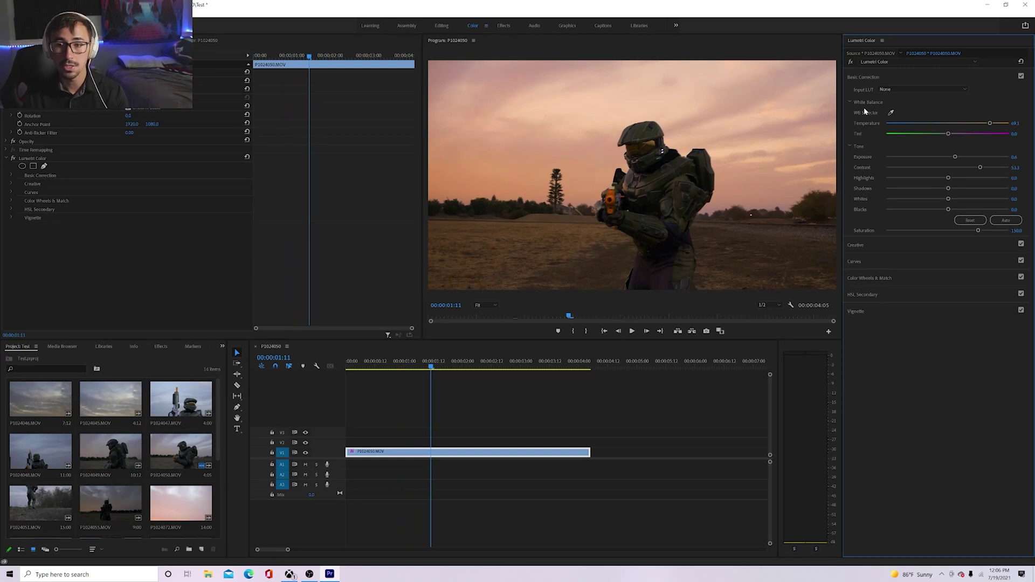
# Try the shadows color wheel's brightness at its minimum, settle slightly above neutral, and play the sequence.
pyautogui.click(882, 278)
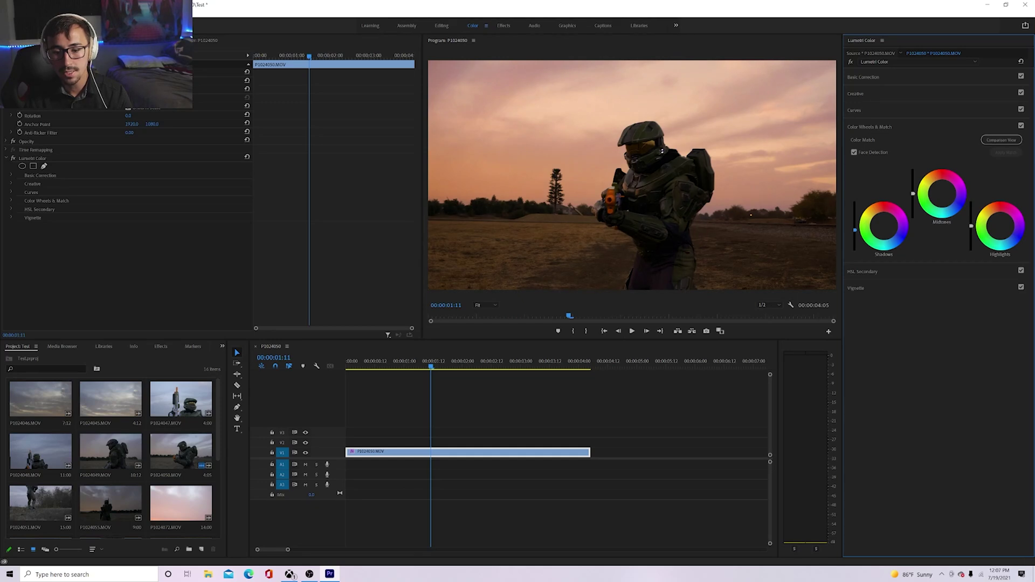
pyautogui.moveTo(854, 230); pyautogui.dragTo(854, 250)
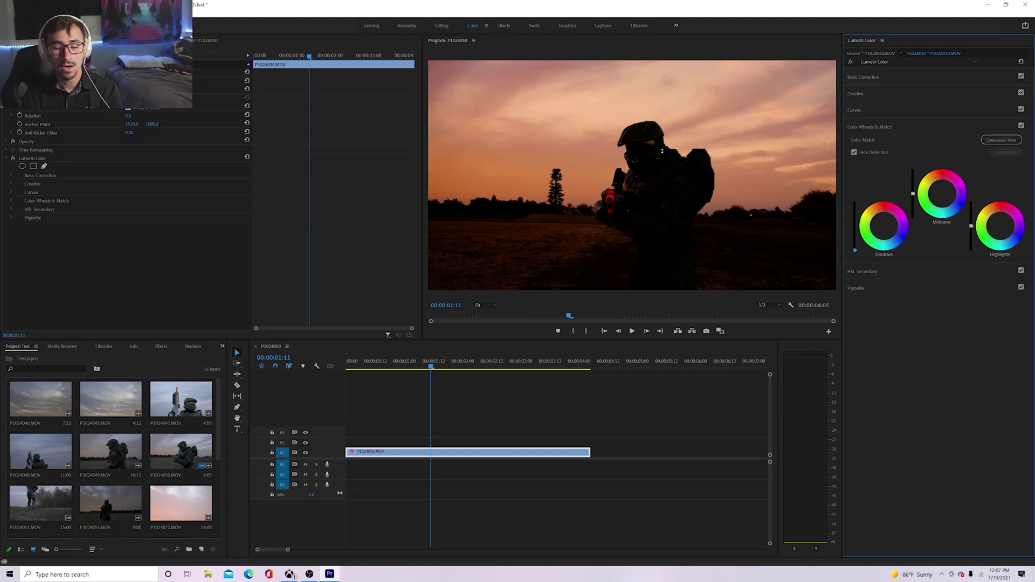
pyautogui.moveTo(854, 250); pyautogui.dragTo(854, 226)
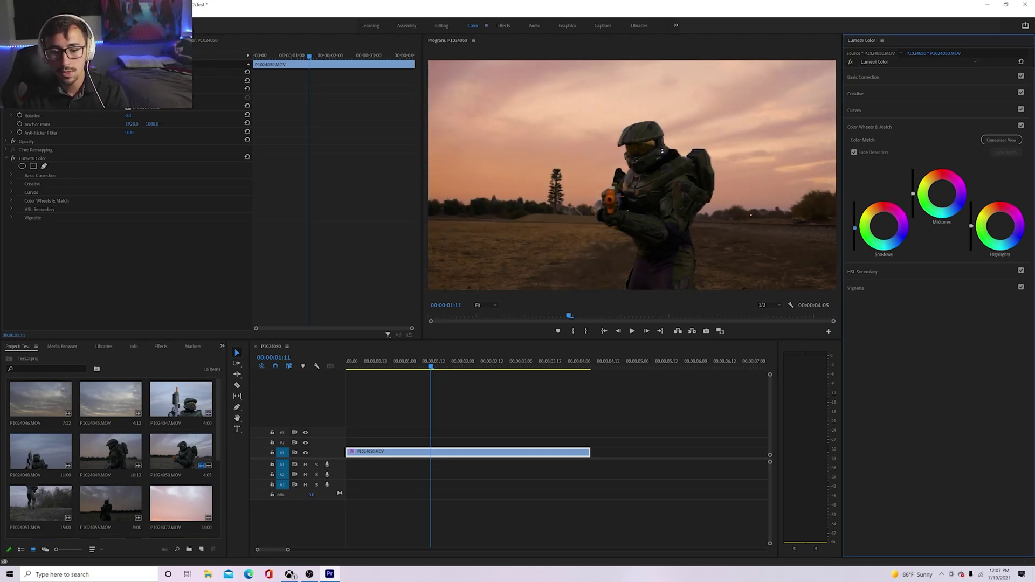
pyautogui.moveTo(854, 230); pyautogui.dragTo(854, 228)
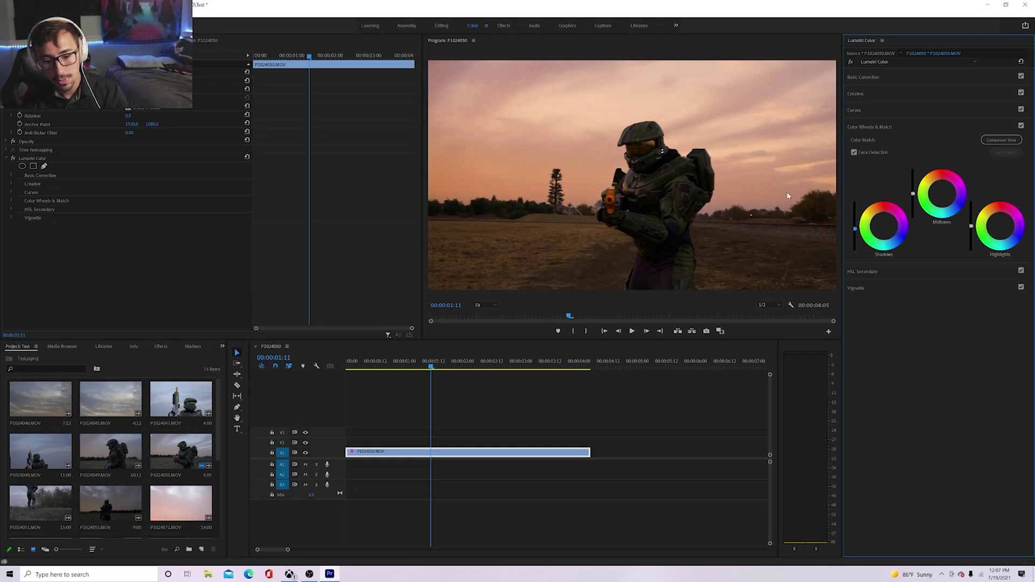
pyautogui.press('space')
pyautogui.press('space')
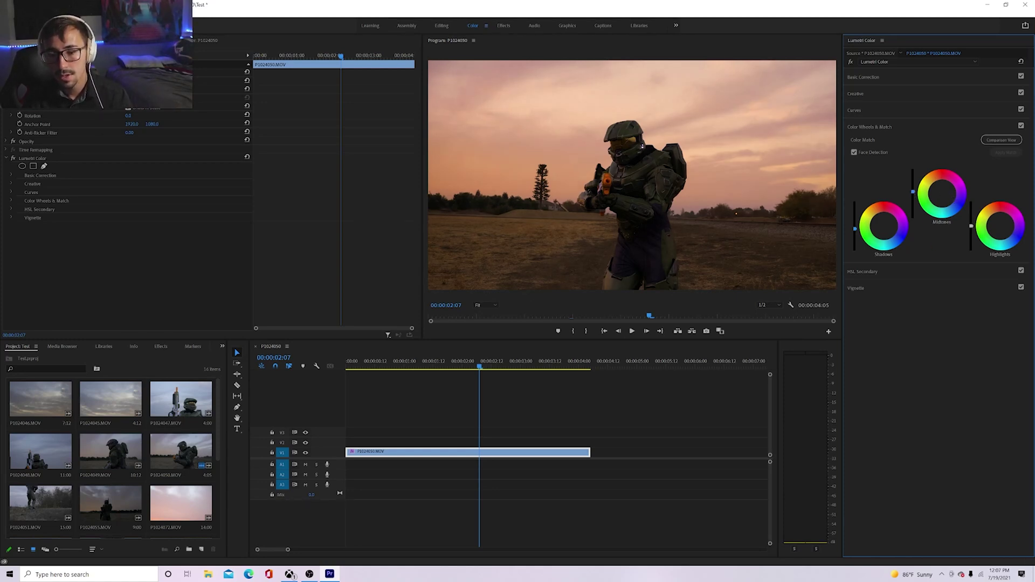
# Try the midtones at maximum and settle slightly below neutral, raise the highlights wheel's brightness slightly, and return to the sequence start.
pyautogui.moveTo(912, 188); pyautogui.dragTo(912, 170)
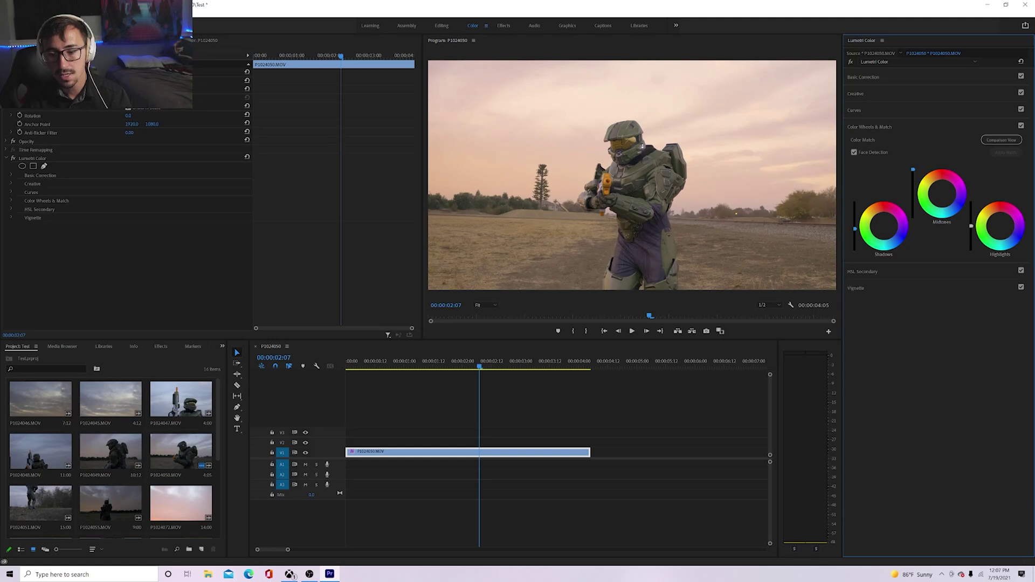
pyautogui.moveTo(913, 170)
pyautogui.mouseDown()
pyautogui.moveTo(912, 216)
pyautogui.moveTo(912, 189)
pyautogui.mouseUp()
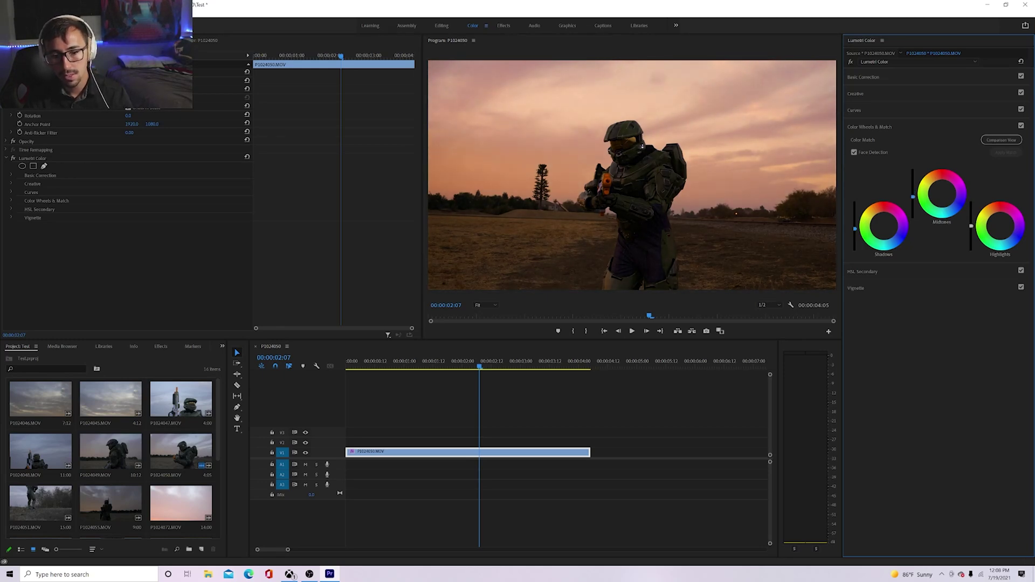
pyautogui.moveTo(971, 228)
pyautogui.mouseDown()
pyautogui.moveTo(972, 201)
pyautogui.moveTo(970, 250)
pyautogui.moveTo(970, 207)
pyautogui.moveTo(971, 223)
pyautogui.mouseUp()
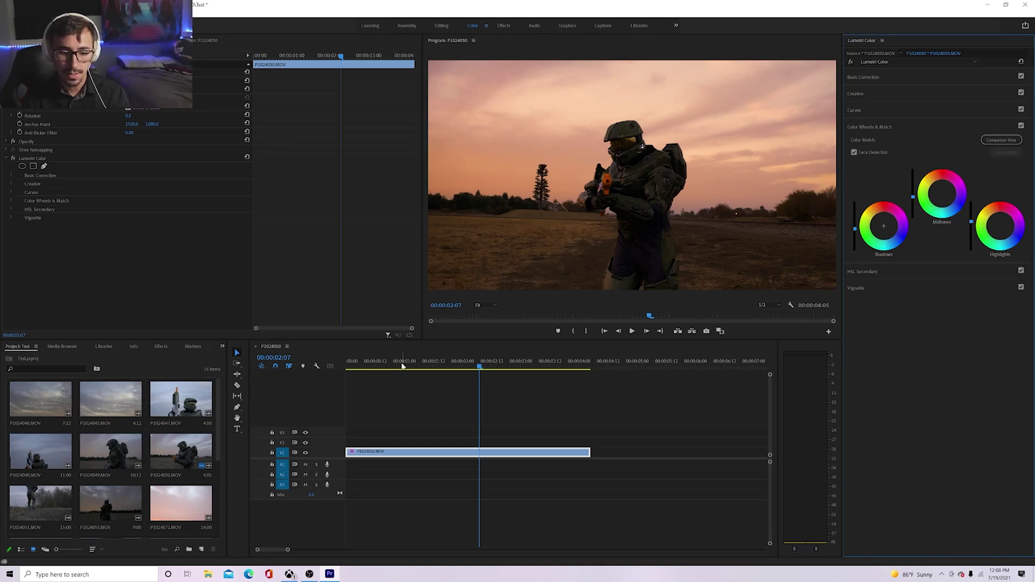
pyautogui.moveTo(401, 362); pyautogui.dragTo(338, 357)
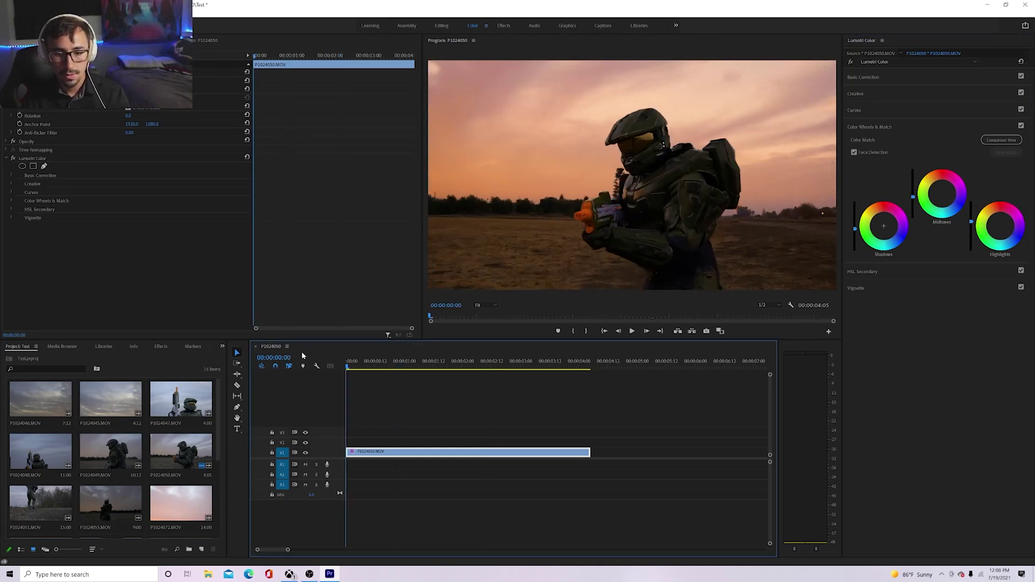
# In Basic Correction, set highlights to about 39, shadows to about 34 after trying 100, and whites to about -18.
pyautogui.click(889, 80)
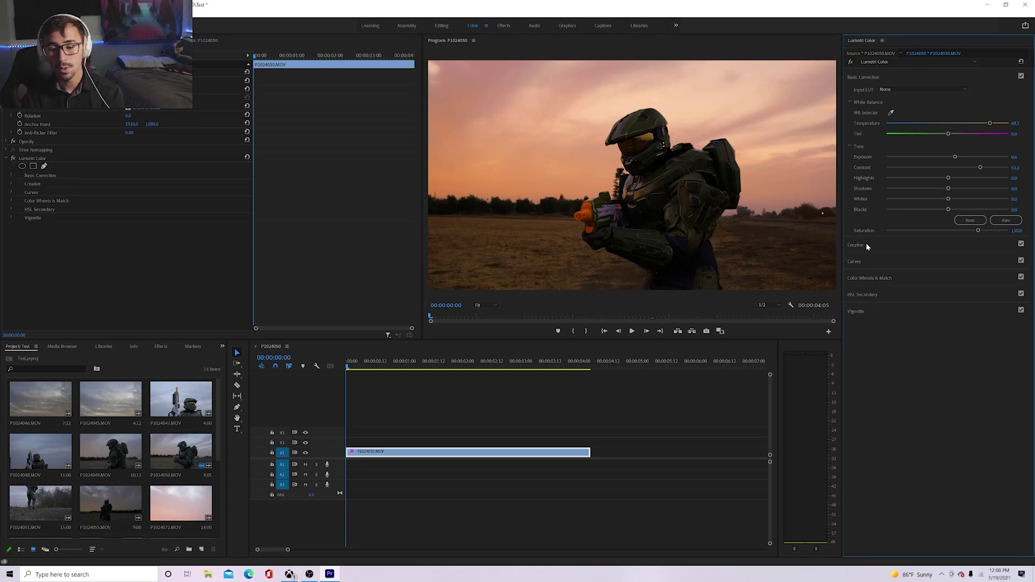
pyautogui.moveTo(949, 179); pyautogui.dragTo(980, 230)
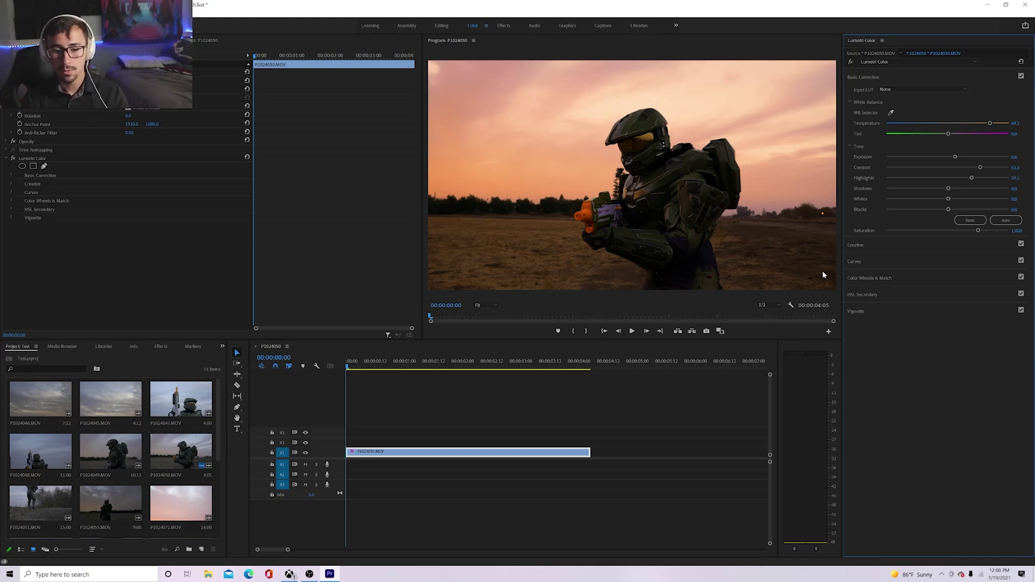
pyautogui.moveTo(948, 188); pyautogui.dragTo(1008, 188)
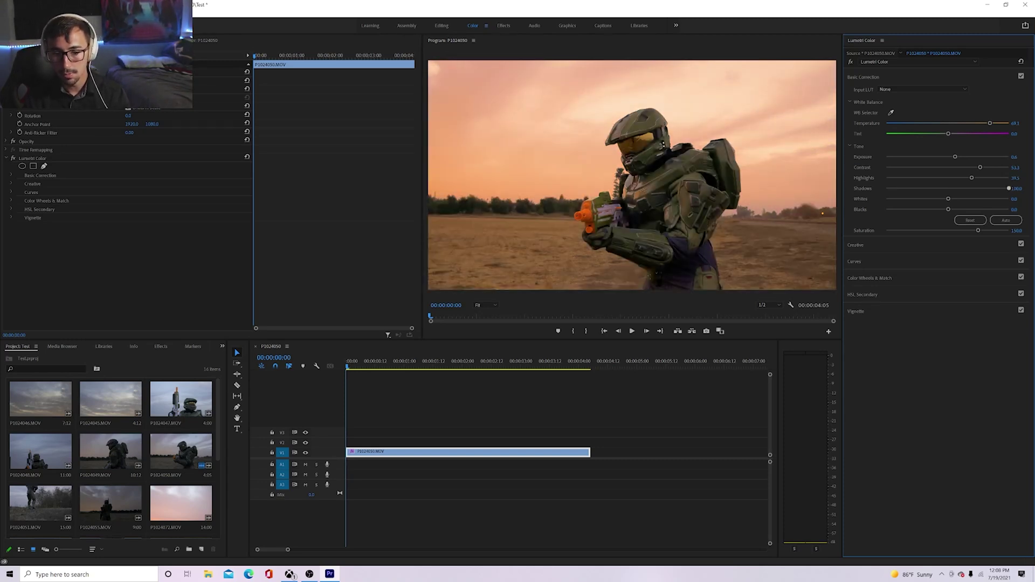
pyautogui.moveTo(1008, 188); pyautogui.dragTo(967, 235)
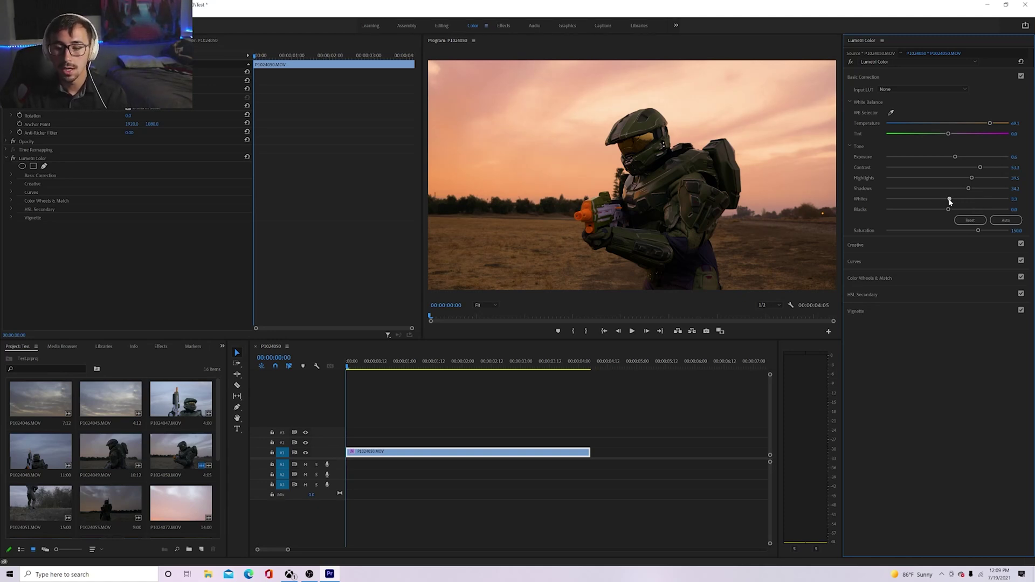
pyautogui.moveTo(949, 201)
pyautogui.mouseDown()
pyautogui.moveTo(896, 195)
pyautogui.moveTo(937, 196)
pyautogui.mouseUp()
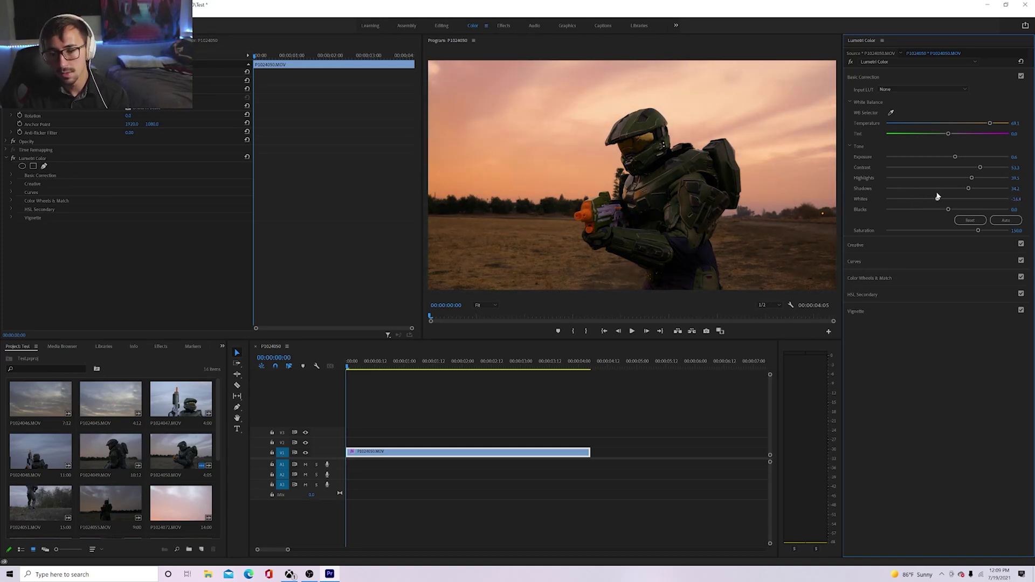
# Try the clip's saturation at 200, settle on about 169, and raise the exposure to about 1.0.
pyautogui.moveTo(978, 231); pyautogui.dragTo(982, 234)
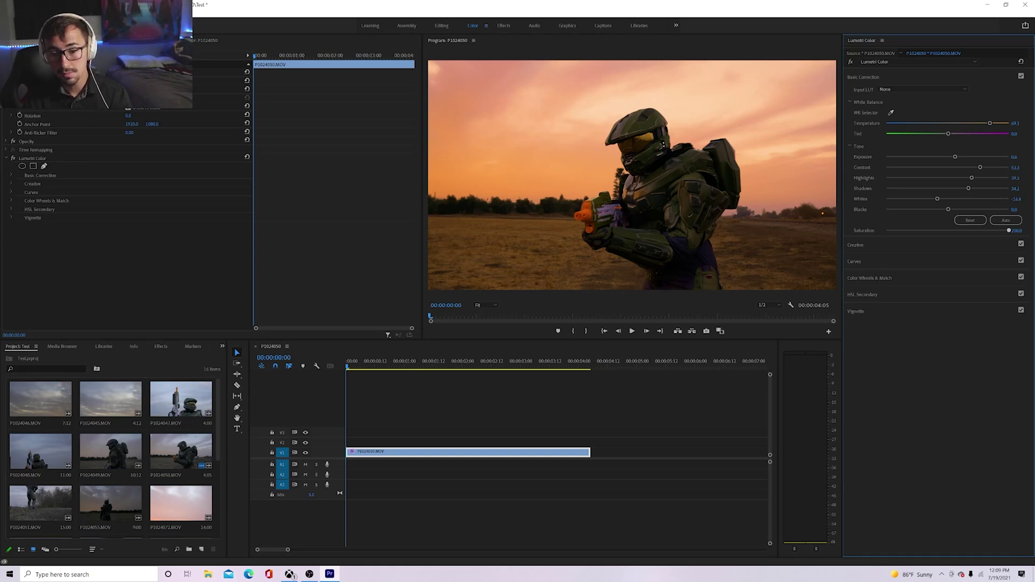
pyautogui.moveTo(1009, 230); pyautogui.dragTo(997, 237)
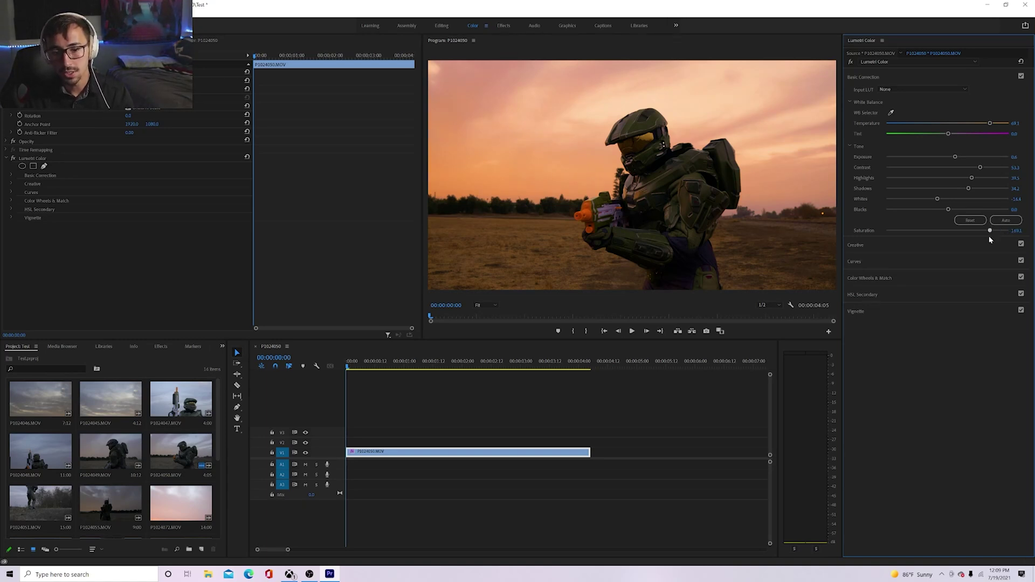
pyautogui.moveTo(954, 157); pyautogui.dragTo(963, 157)
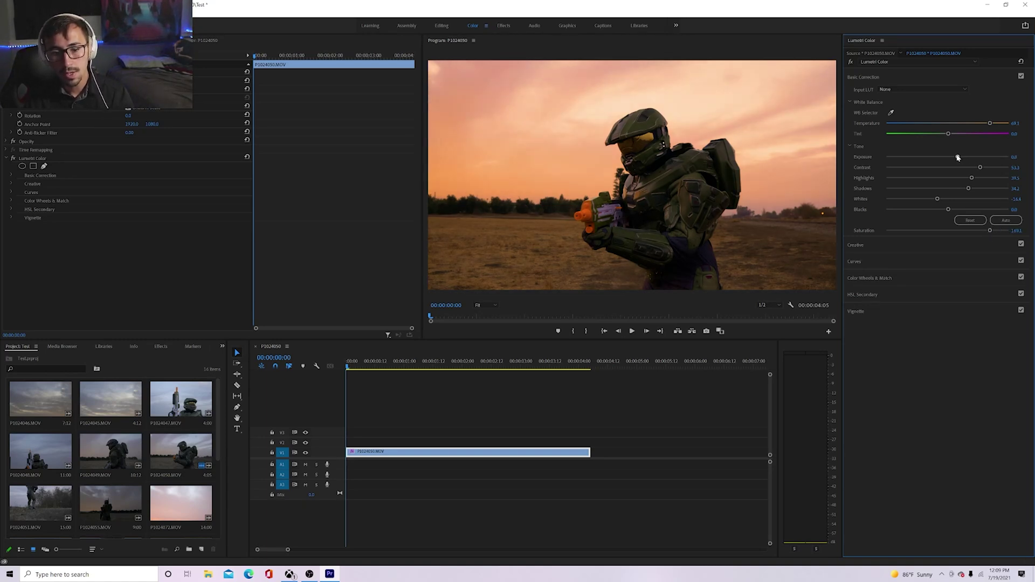
pyautogui.moveTo(962, 157)
pyautogui.mouseDown()
pyautogui.moveTo(1026, 165)
pyautogui.moveTo(954, 170)
pyautogui.mouseUp()
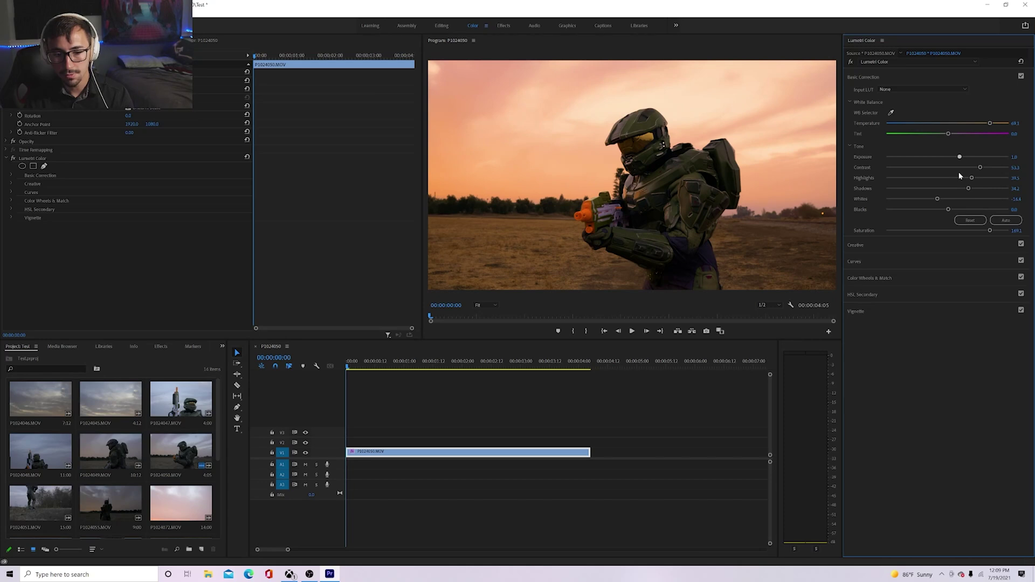
# Set the clip's contrast to about 83, highlights to about -10 and temperature to about 84, and play the sequence.
pyautogui.moveTo(981, 168); pyautogui.dragTo(998, 176)
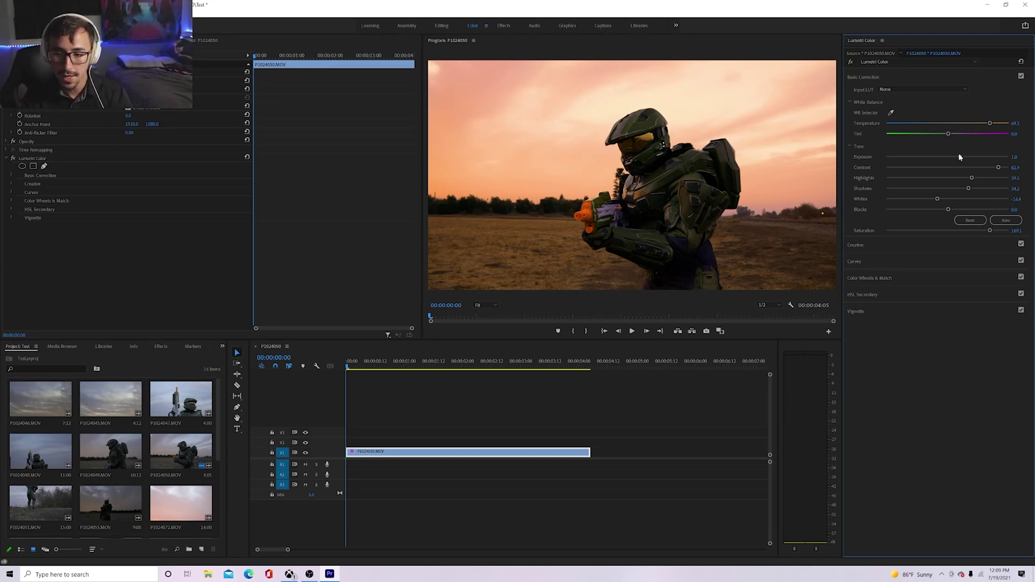
pyautogui.moveTo(972, 177); pyautogui.dragTo(955, 165)
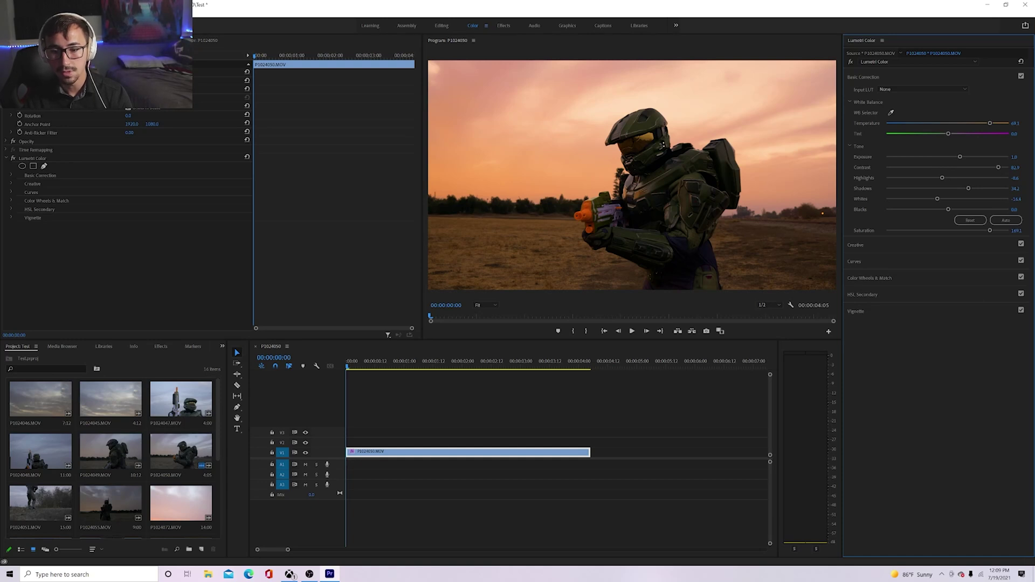
pyautogui.moveTo(990, 123); pyautogui.dragTo(999, 127)
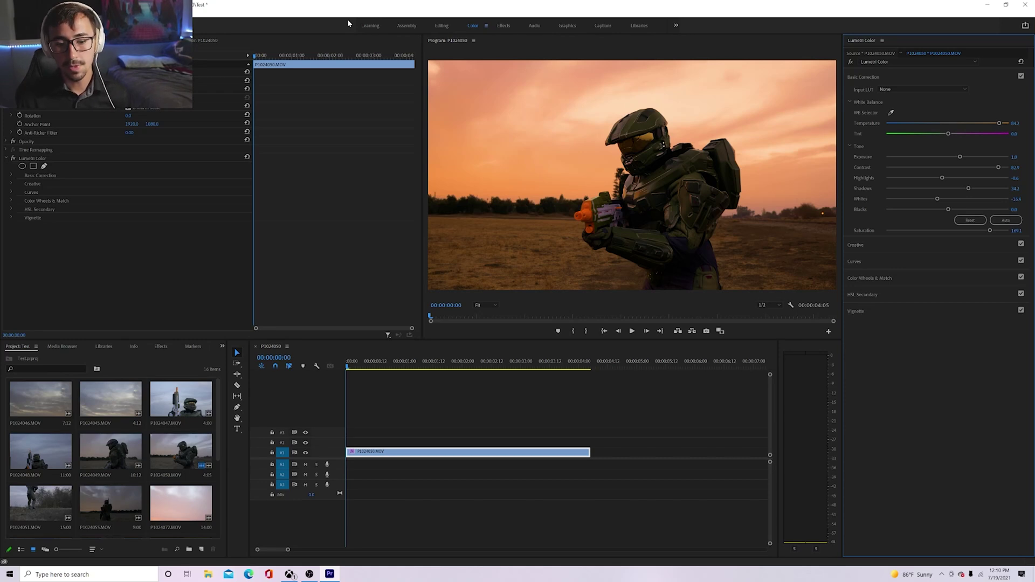
pyautogui.press('space')
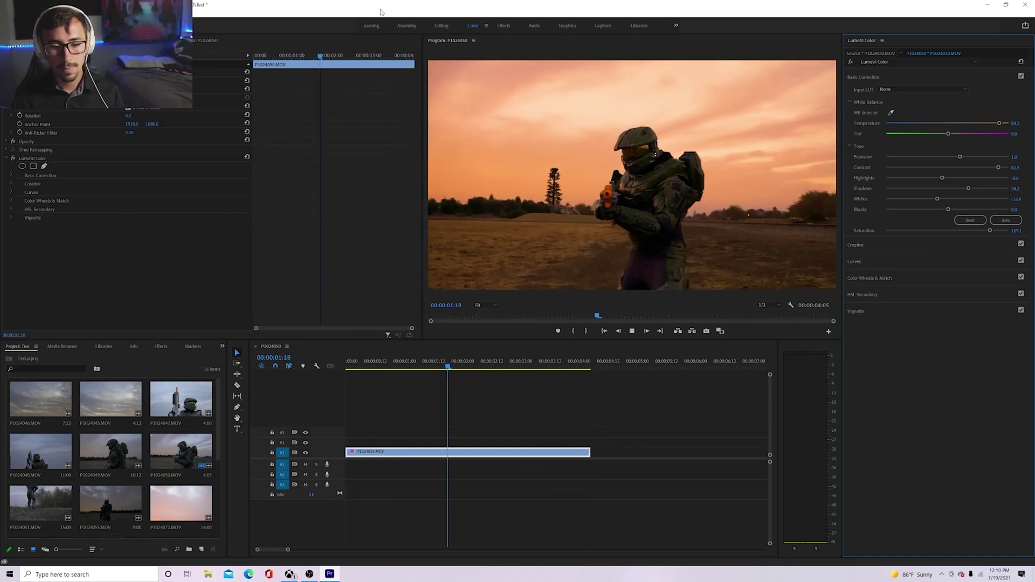
pyautogui.press('space')
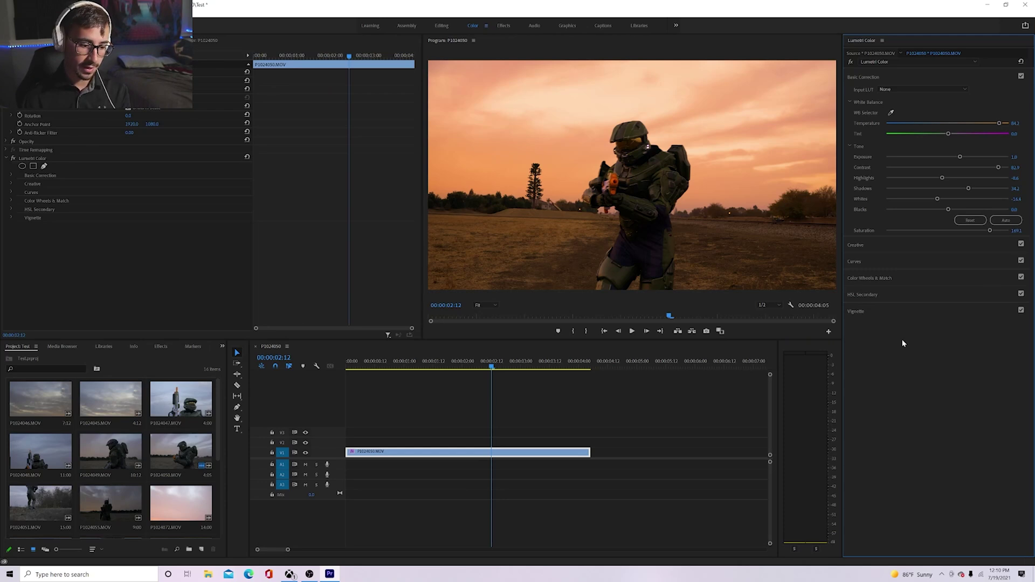
pyautogui.rightClick(180, 375)
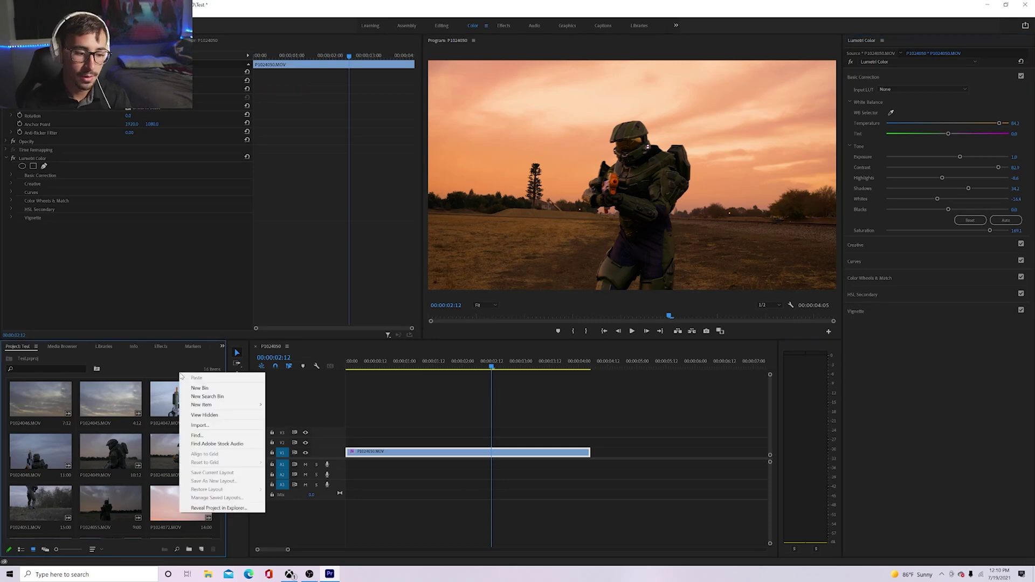
pyautogui.moveTo(221, 405)
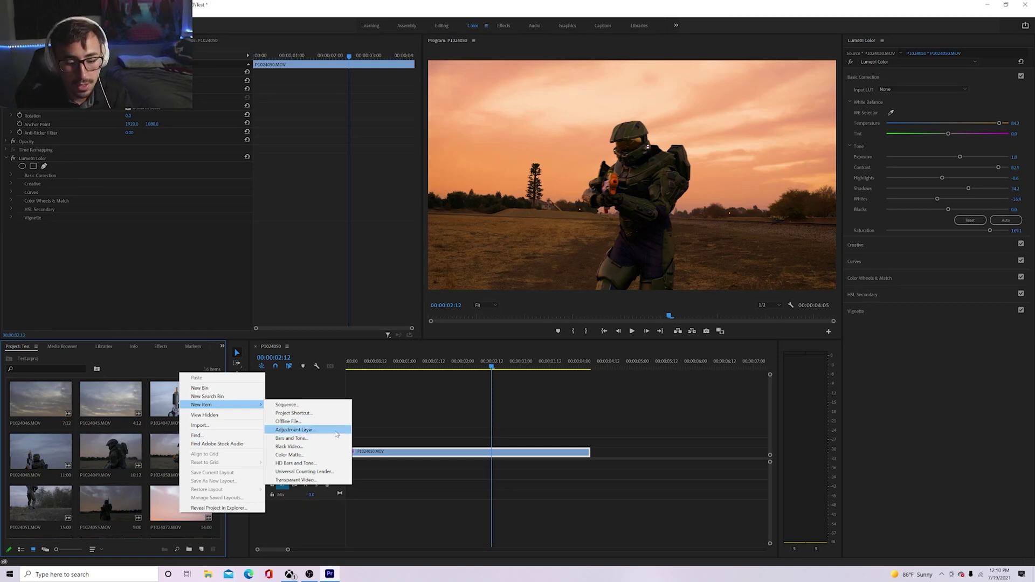
pyautogui.click(336, 429)
pyautogui.click(560, 316)
# Create a 3840 by 2160 adjustment layer at 23.976 fps and place it above the clip from the sequence start.
pyautogui.rightClick(193, 365)
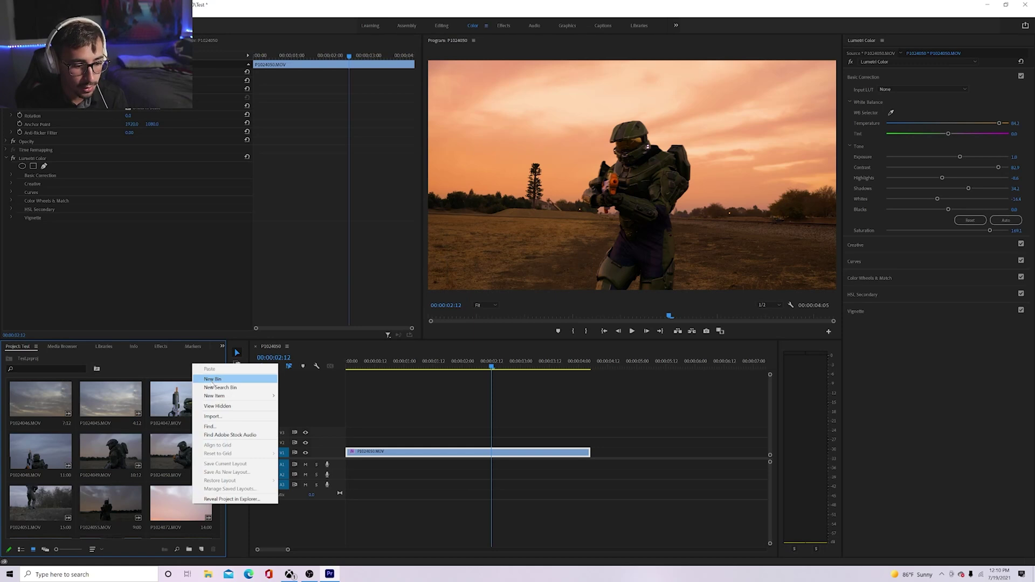
pyautogui.moveTo(218, 399)
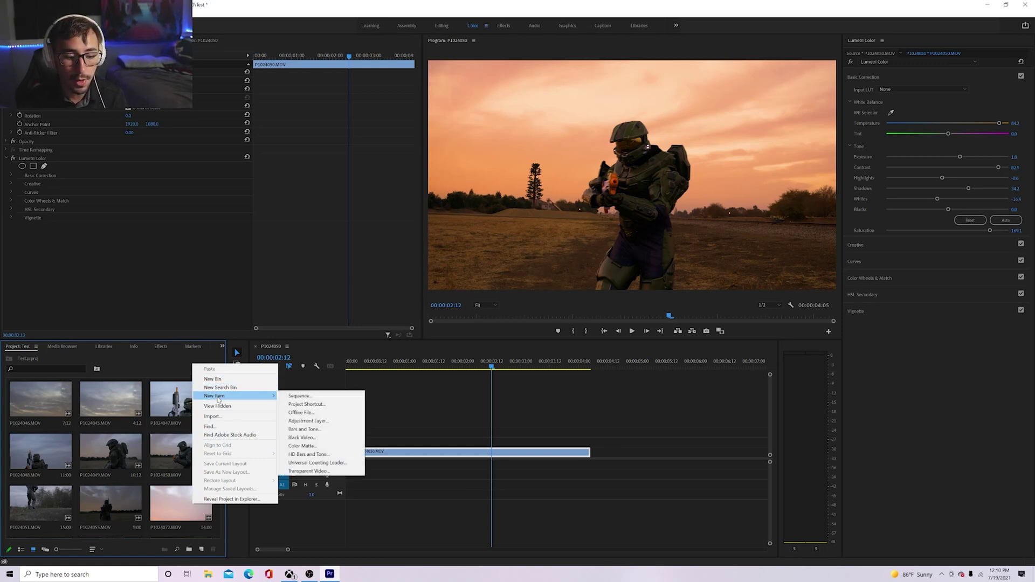
pyautogui.click(305, 421)
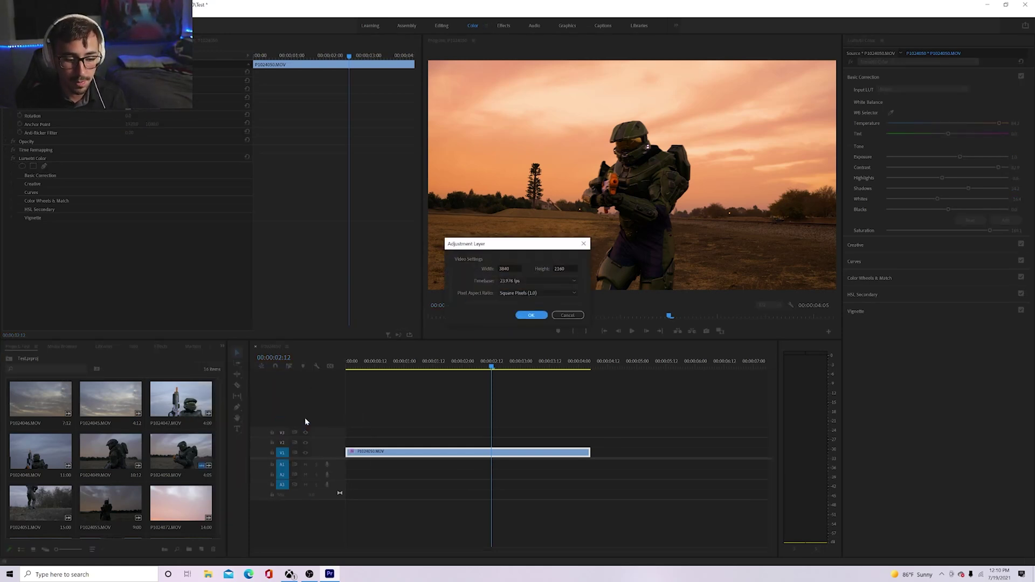
pyautogui.click(531, 315)
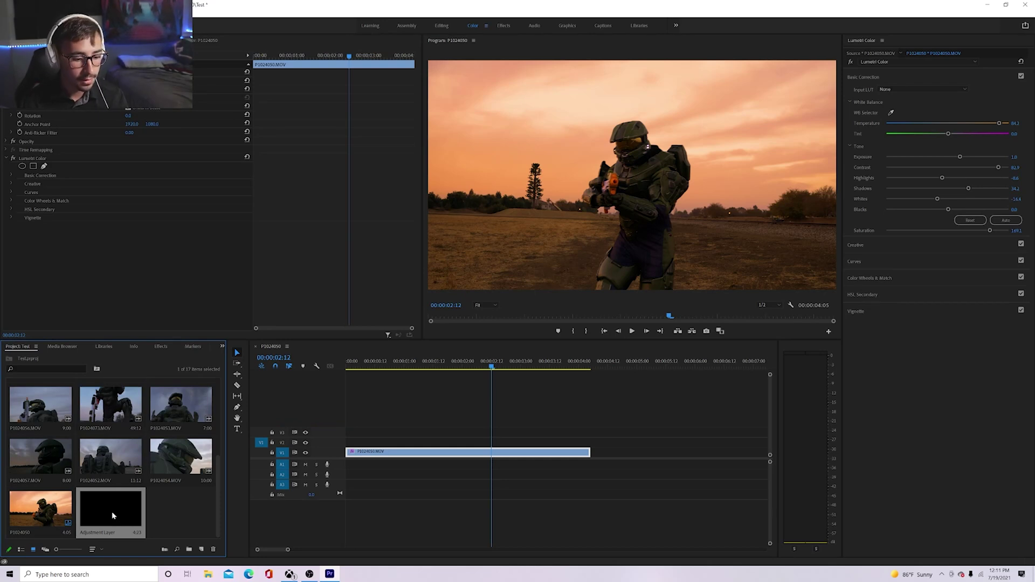
pyautogui.moveTo(113, 516); pyautogui.dragTo(337, 428)
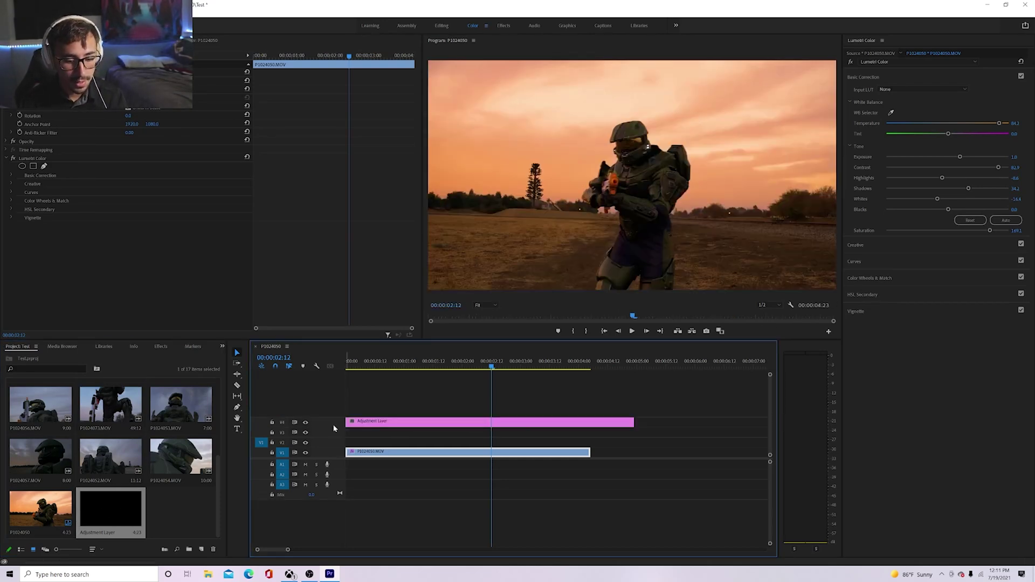
# Find the Crop video effect and apply it to the adjustment layer.
pyautogui.click(449, 422)
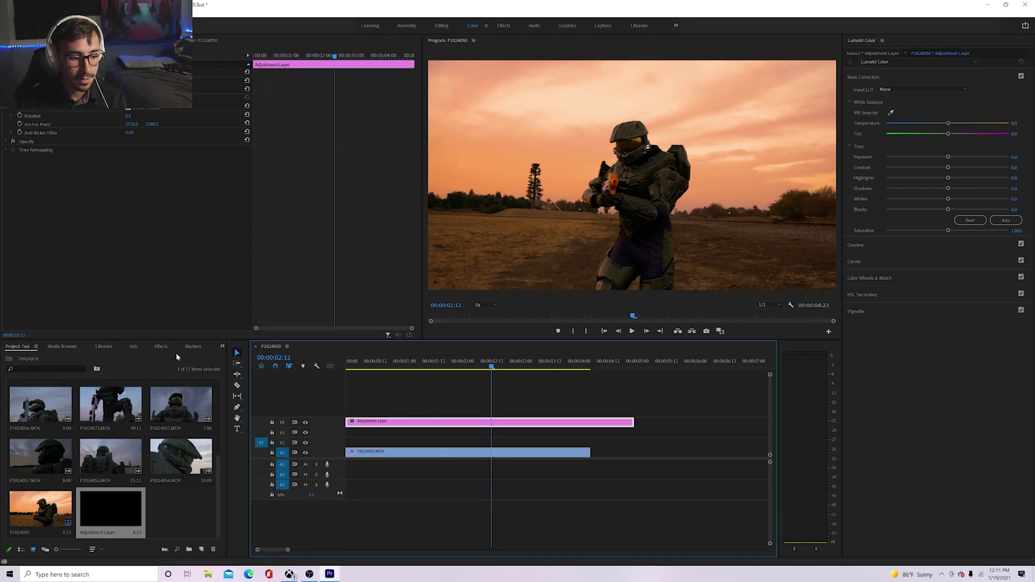
pyautogui.click(161, 347)
pyautogui.click(65, 356)
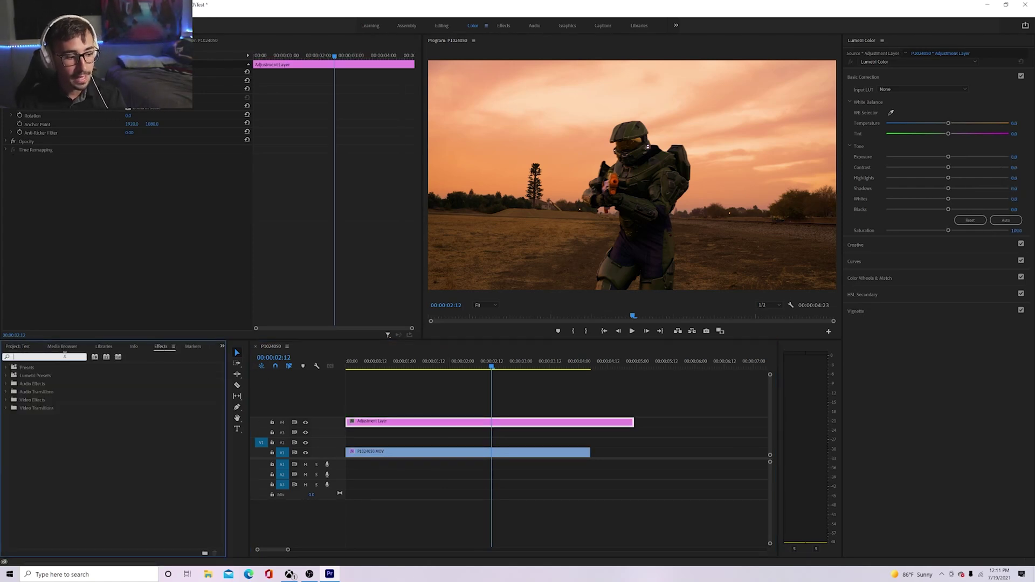
pyautogui.write('crop')
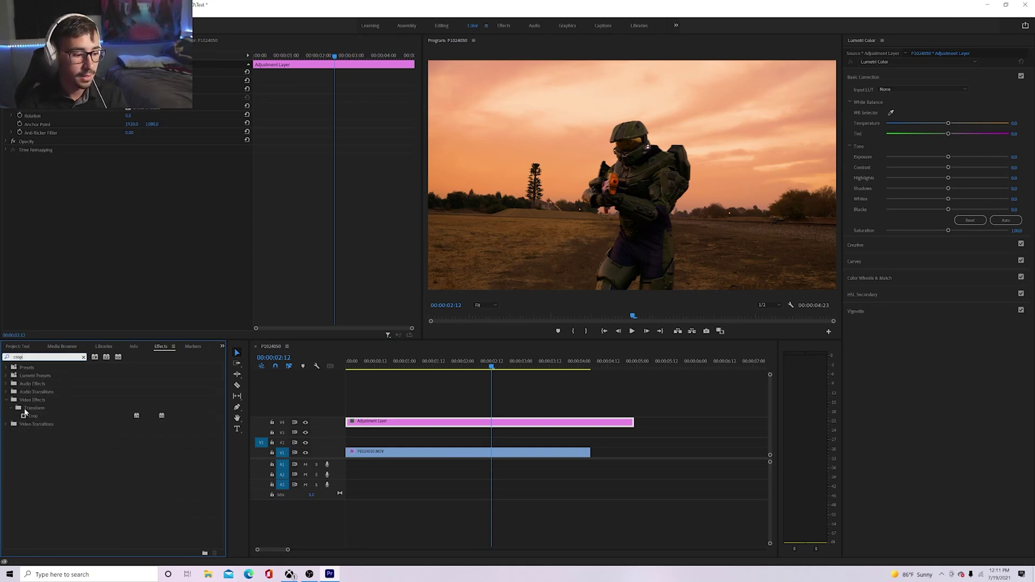
pyautogui.moveTo(24, 412); pyautogui.dragTo(405, 425)
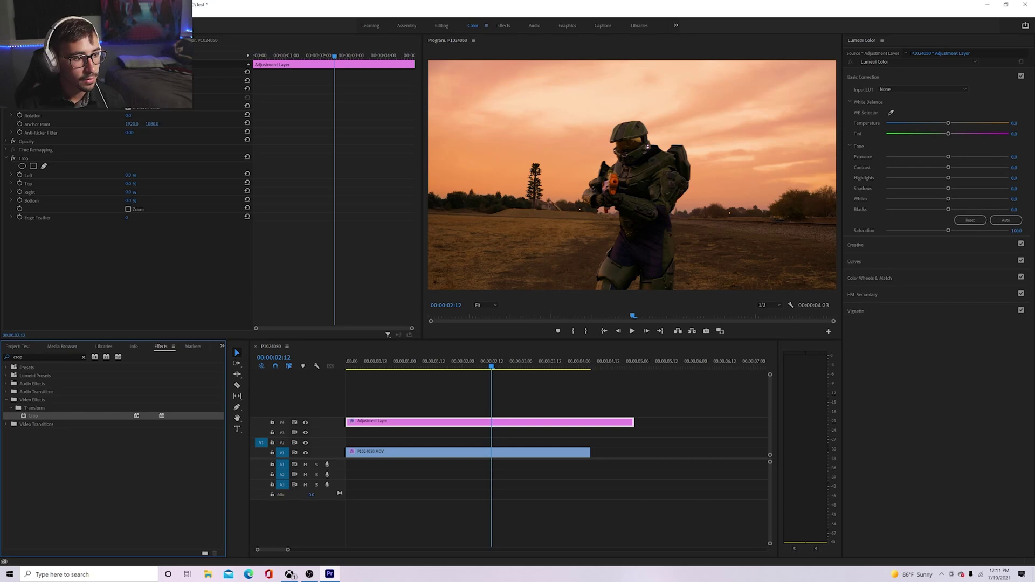
# Set the Crop effect's bottom and top values to 10% each and play the sequence from its start.
pyautogui.click(134, 200)
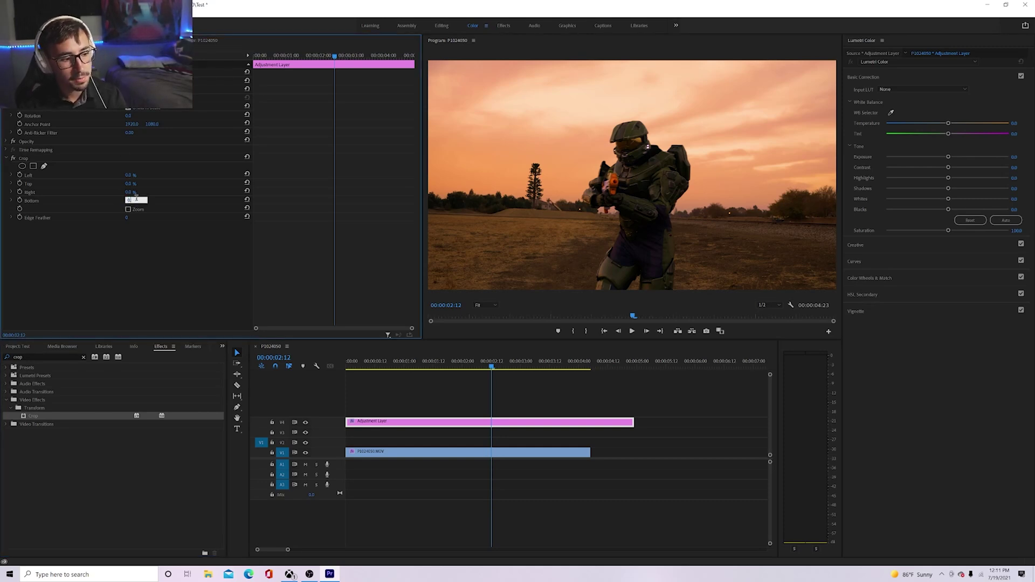
pyautogui.write('10')
pyautogui.press('Return')
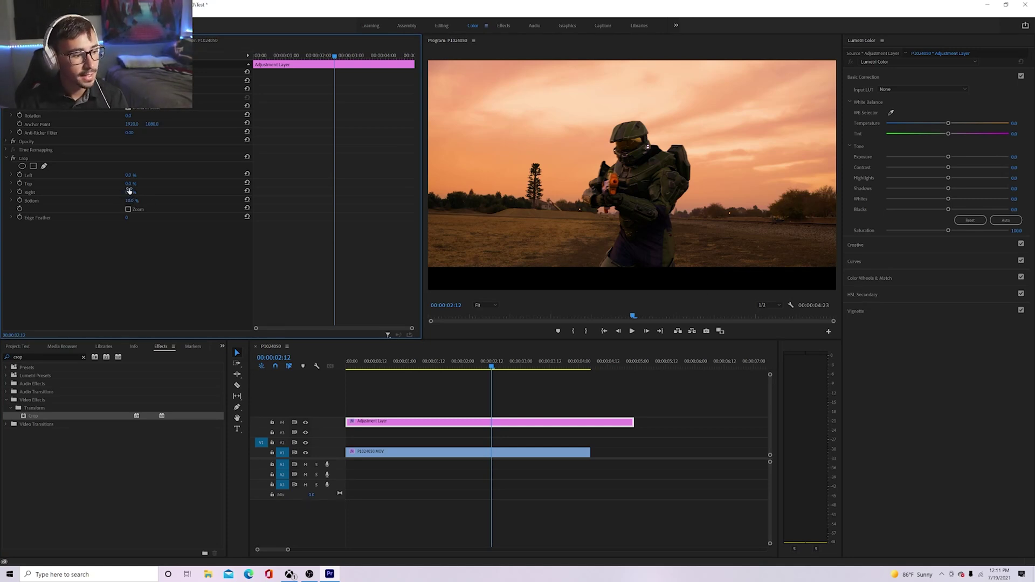
pyautogui.click(136, 183)
pyautogui.press('BackSpace')
pyautogui.write('10')
pyautogui.press('Return')
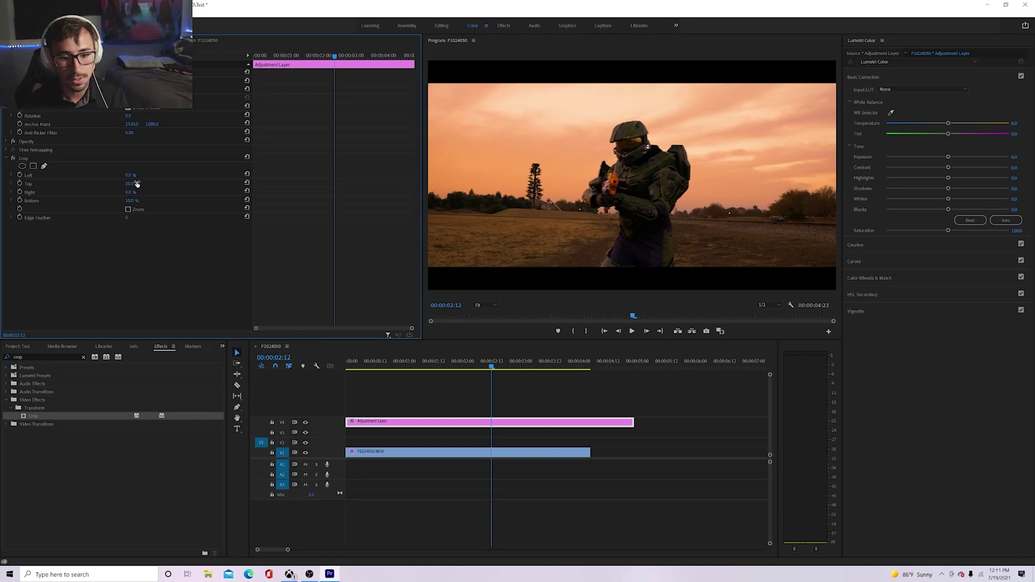
pyautogui.moveTo(391, 361); pyautogui.dragTo(173, 345)
pyautogui.press('space')
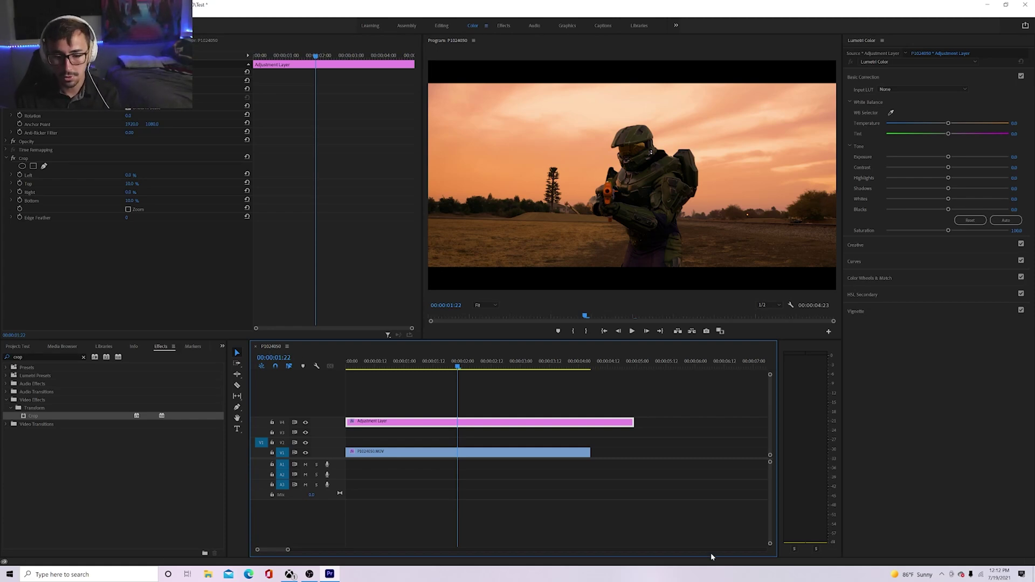
# Shift the clip and adjustment layer about 1.3 seconds later and place the Film Title template above them from the sequence start.
pyautogui.moveTo(649, 482); pyautogui.dragTo(452, 431)
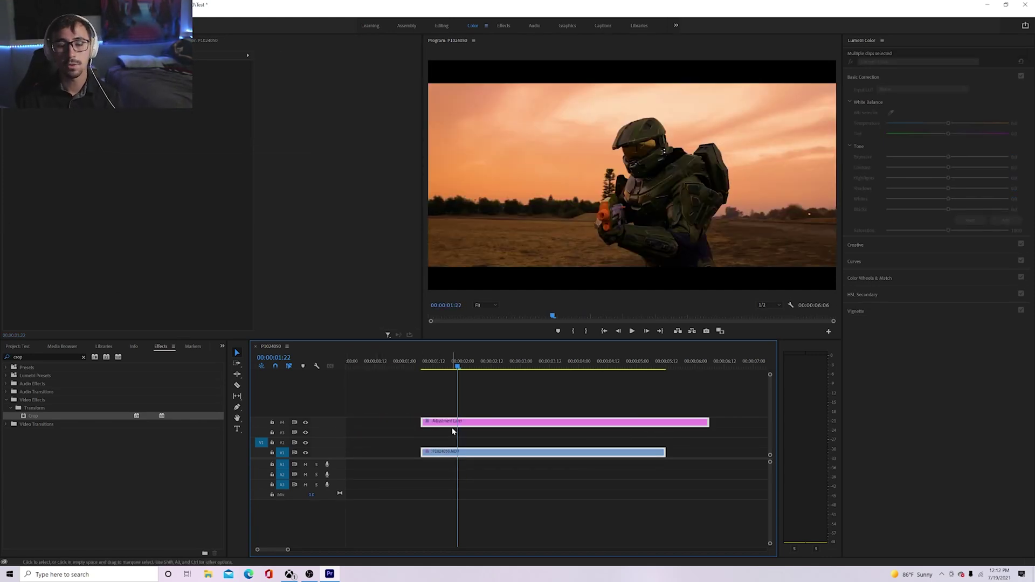
pyautogui.click(566, 27)
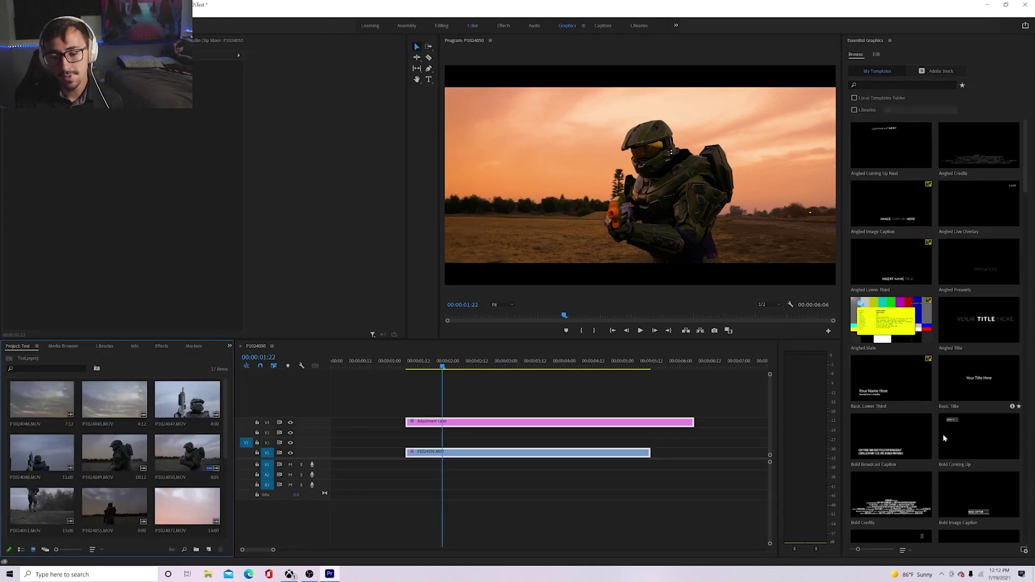
pyautogui.scroll(-5, 1016, 464)
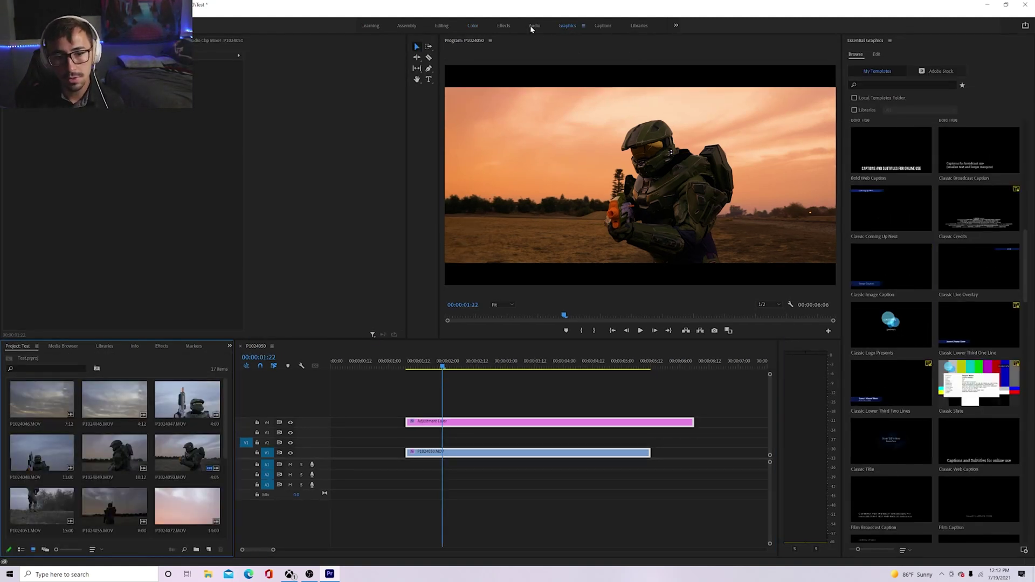
pyautogui.scroll(-10, 938, 485)
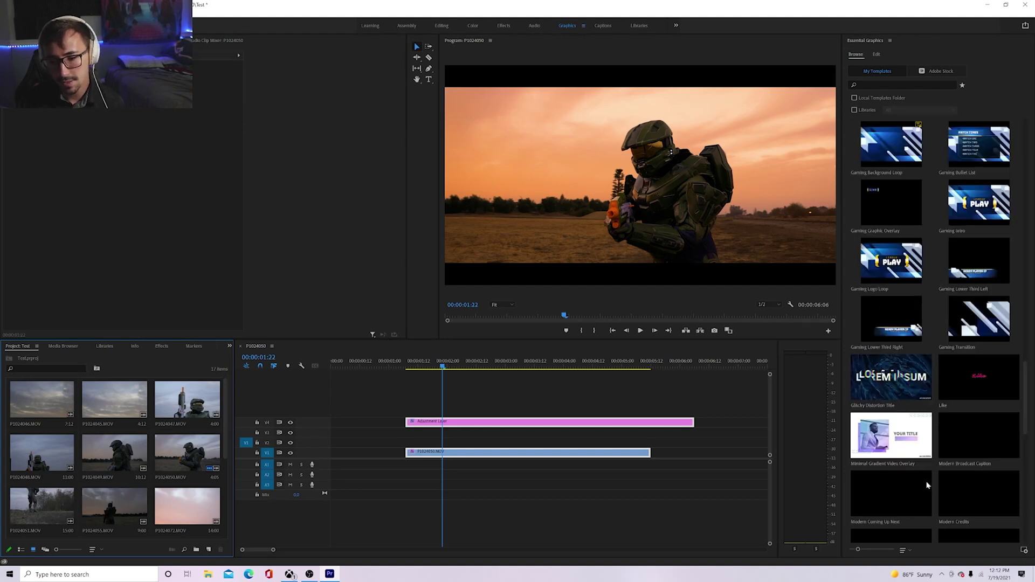
pyautogui.scroll(10, 977, 400)
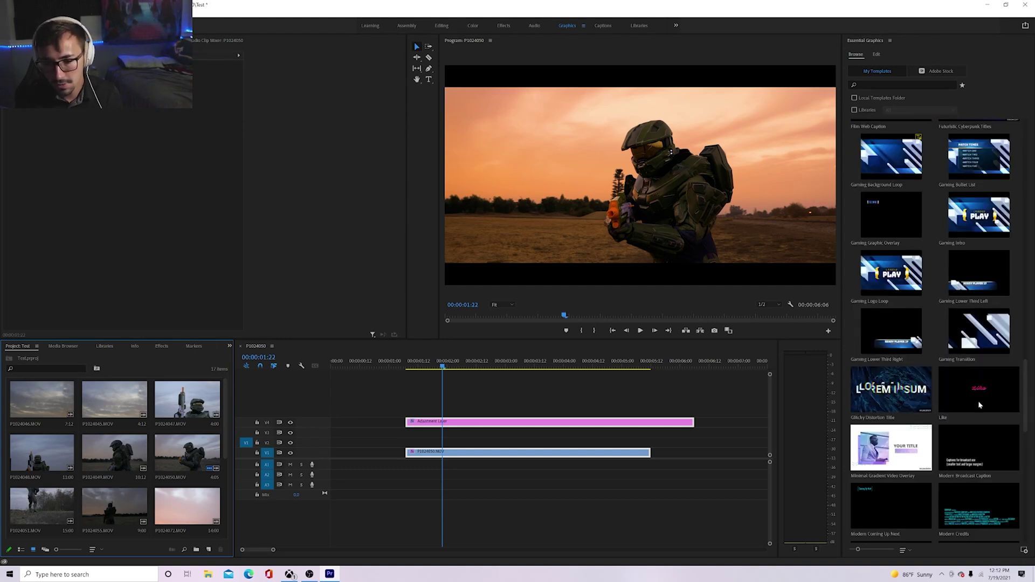
pyautogui.scroll(2, 976, 373)
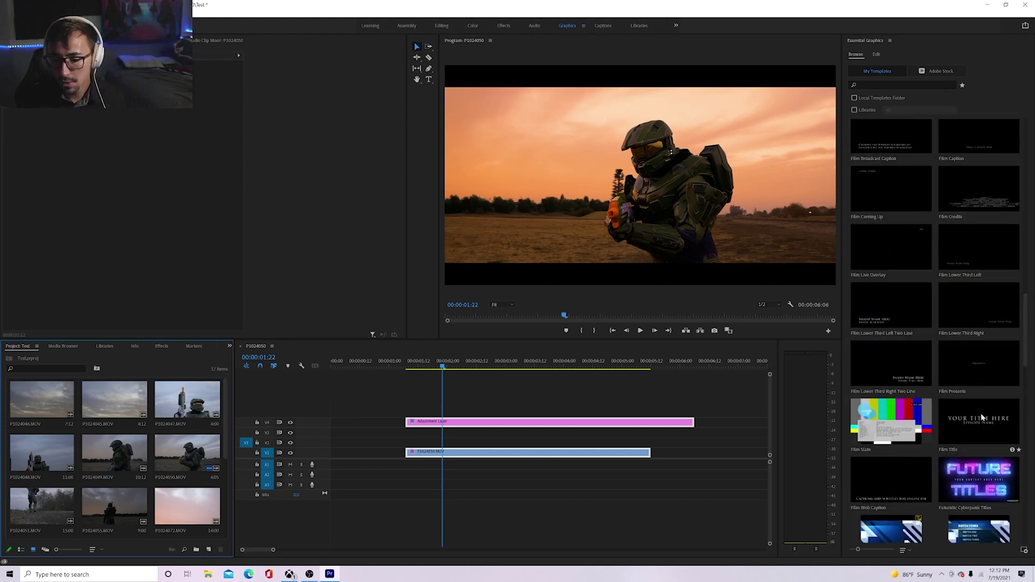
pyautogui.moveTo(981, 418); pyautogui.dragTo(572, 425)
pyautogui.moveTo(347, 364); pyautogui.dragTo(378, 374)
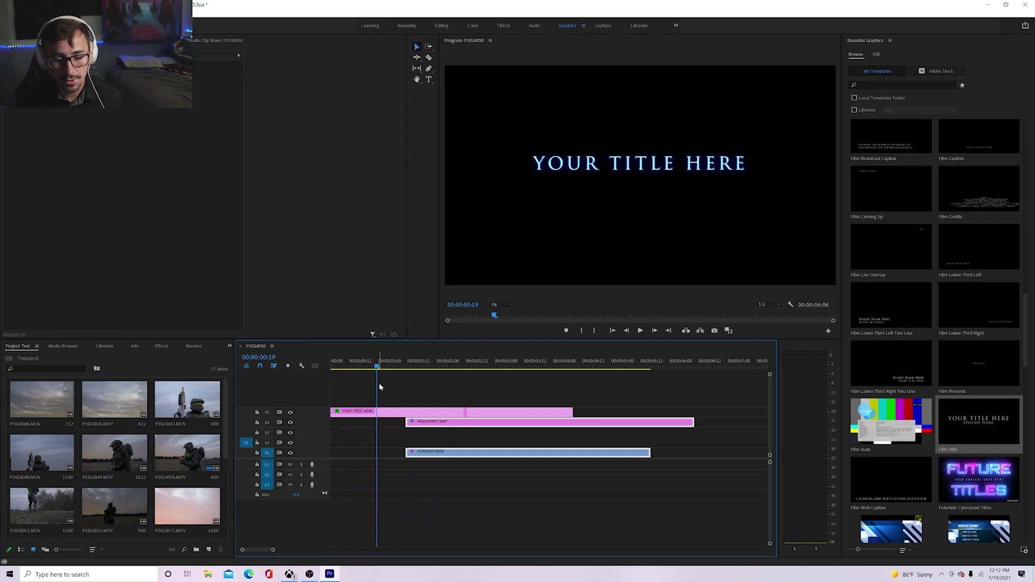
# Replace the main title text in the Film Title graphic with "Halo Test film".
pyautogui.click(388, 412)
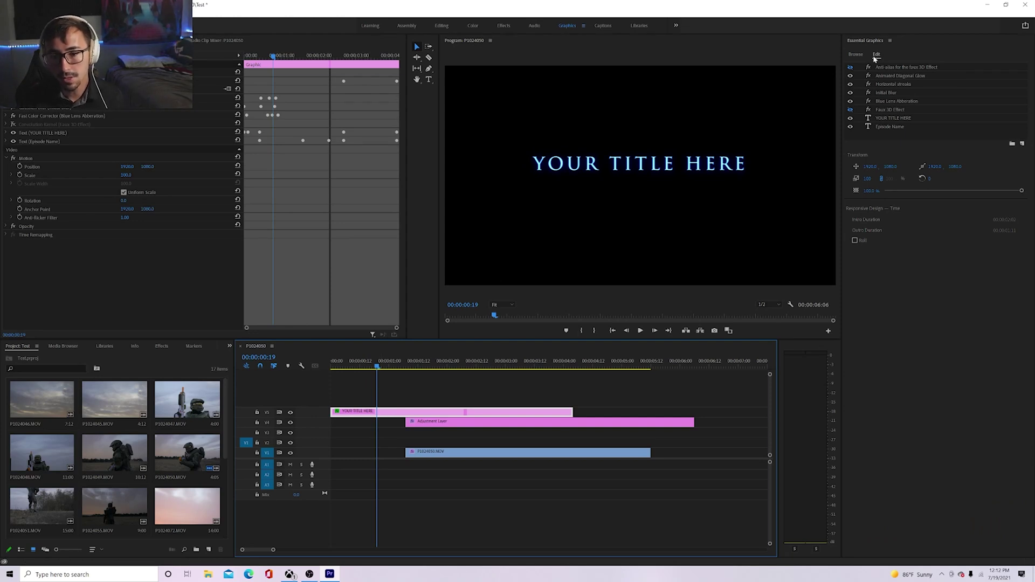
pyautogui.click(896, 118)
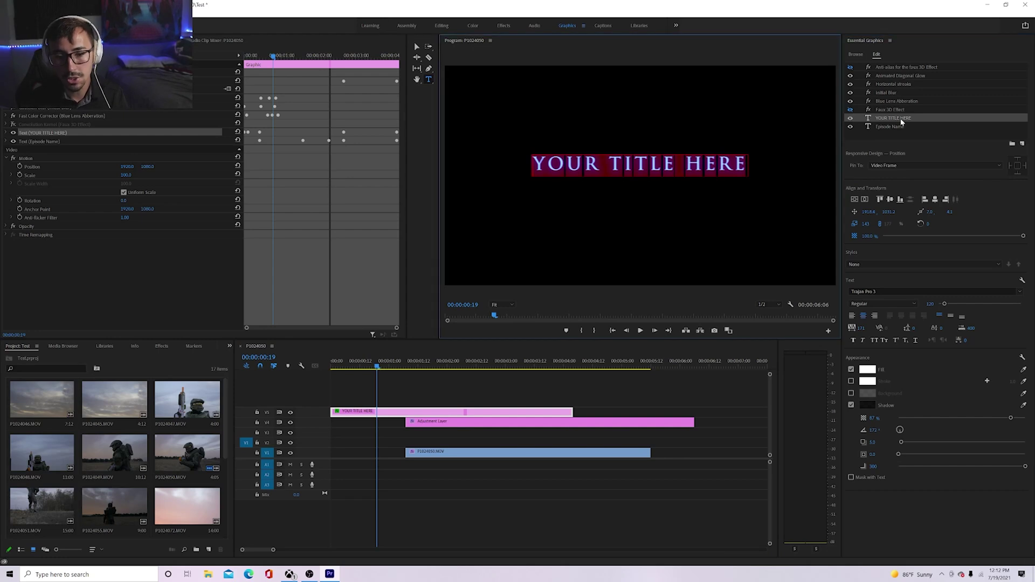
pyautogui.press('BackSpace')
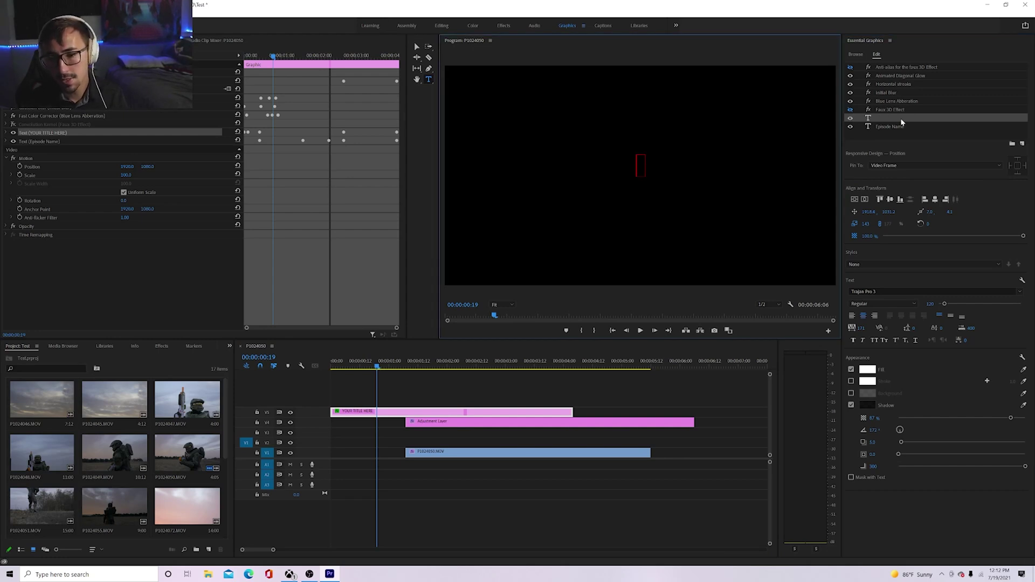
pyautogui.write('Hal')
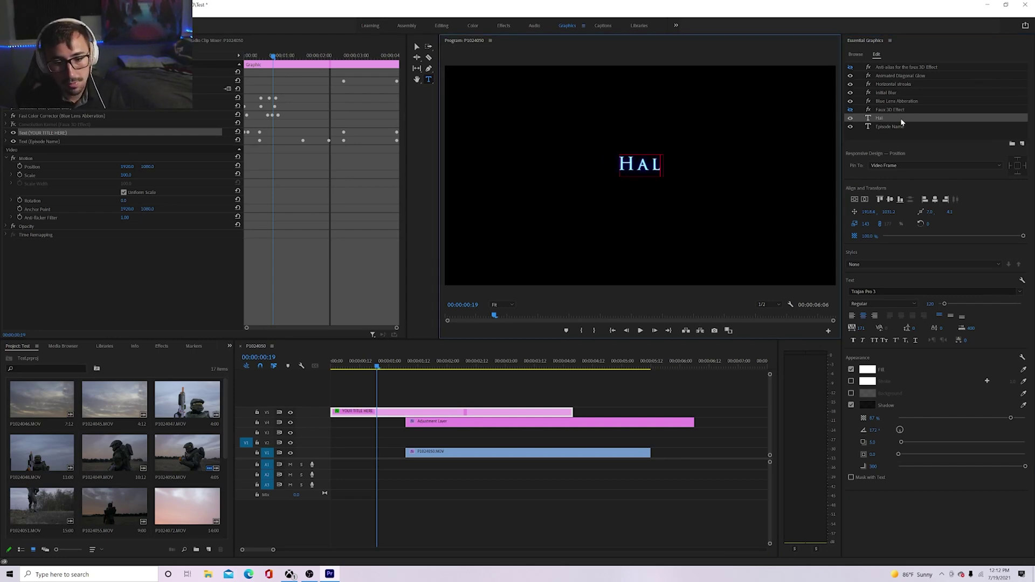
pyautogui.write('o Test Fi')
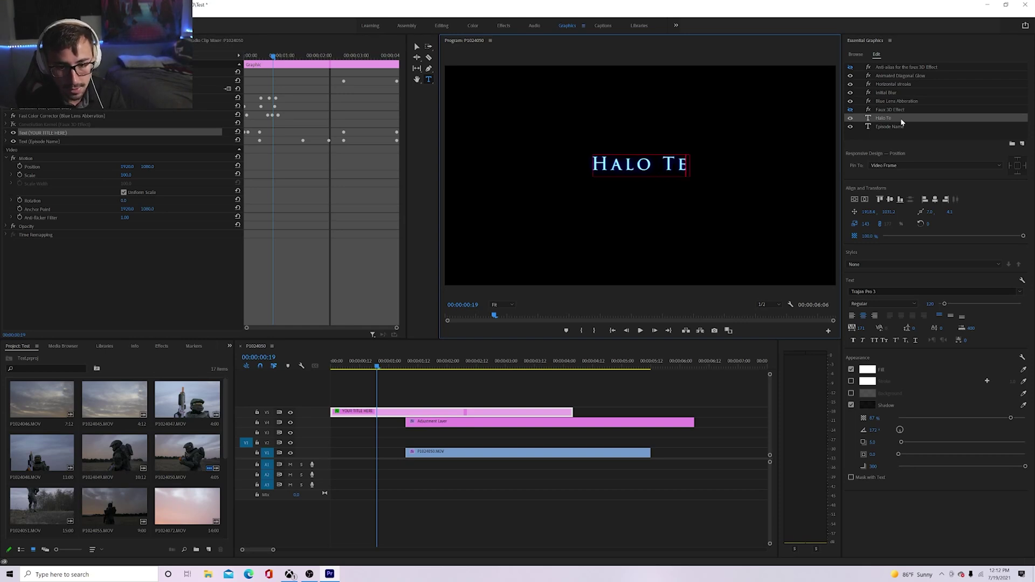
pyautogui.write('lm')
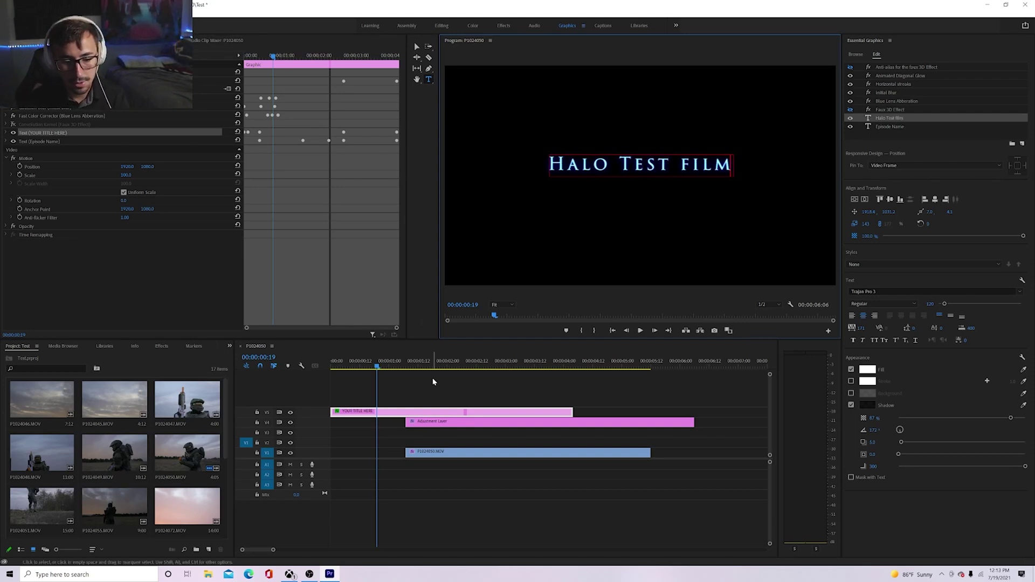
# Play the title sequence from near its start and delete the Episode Name text layer from the title graphic.
pyautogui.click(348, 361)
pyautogui.press('space')
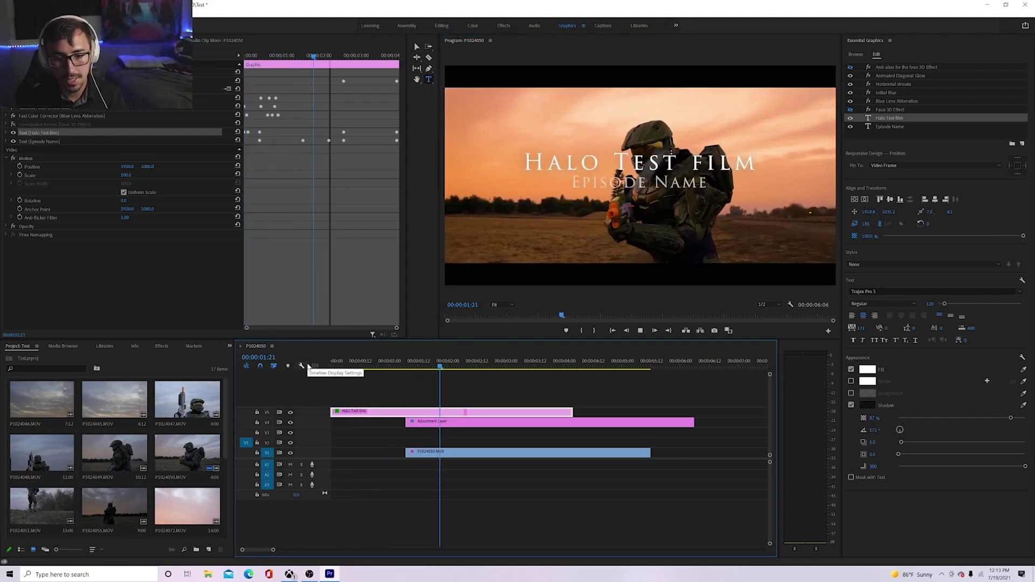
pyautogui.press('space')
pyautogui.click(897, 127)
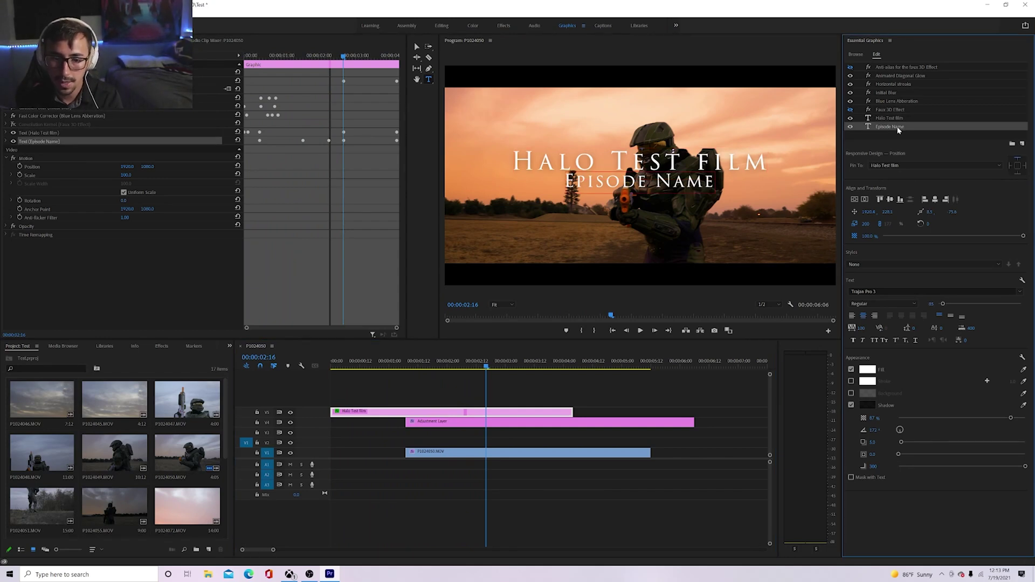
pyautogui.press('Delete')
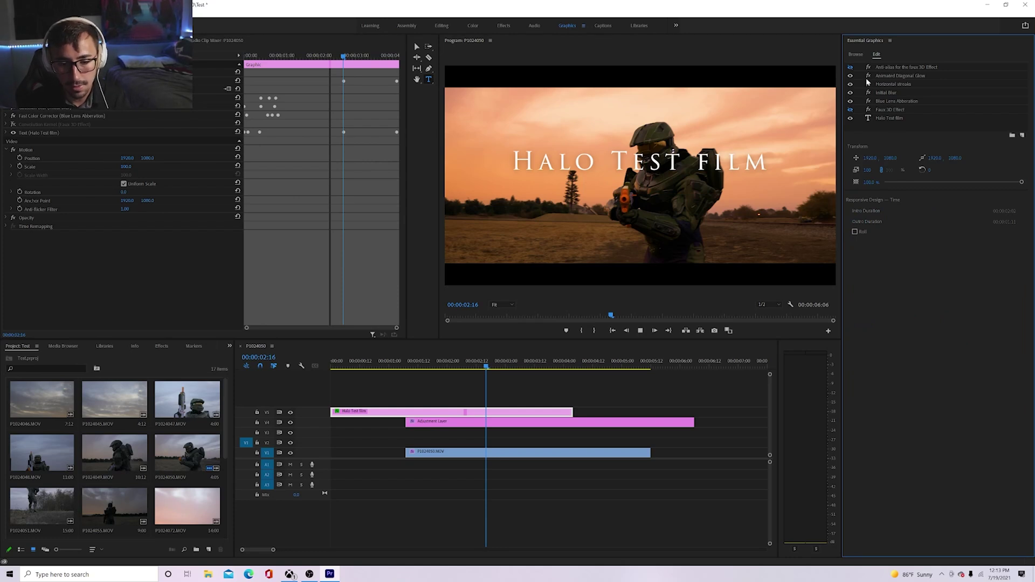
# Extend the adjustment layer's beginning back to the start of the sequence.
pyautogui.moveTo(422, 370)
pyautogui.mouseDown()
pyautogui.moveTo(362, 370)
pyautogui.moveTo(487, 369)
pyautogui.moveTo(482, 377)
pyautogui.mouseUp()
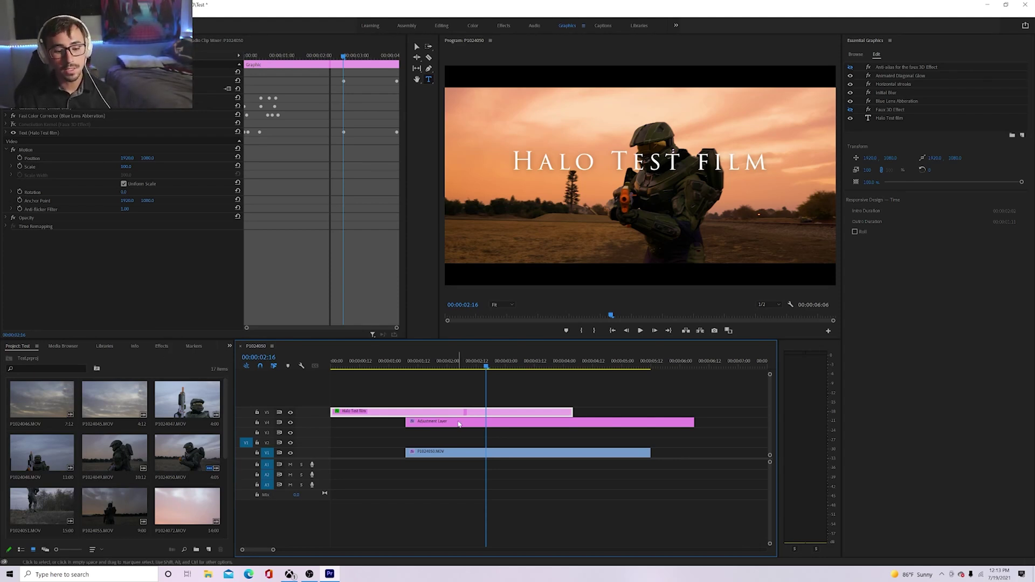
pyautogui.click(457, 456)
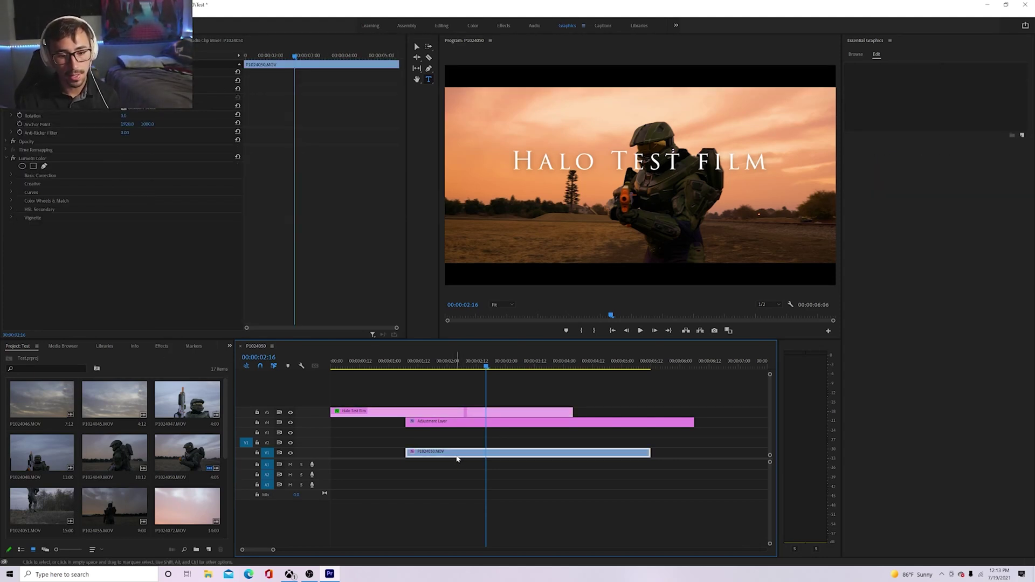
pyautogui.moveTo(403, 422); pyautogui.dragTo(289, 412)
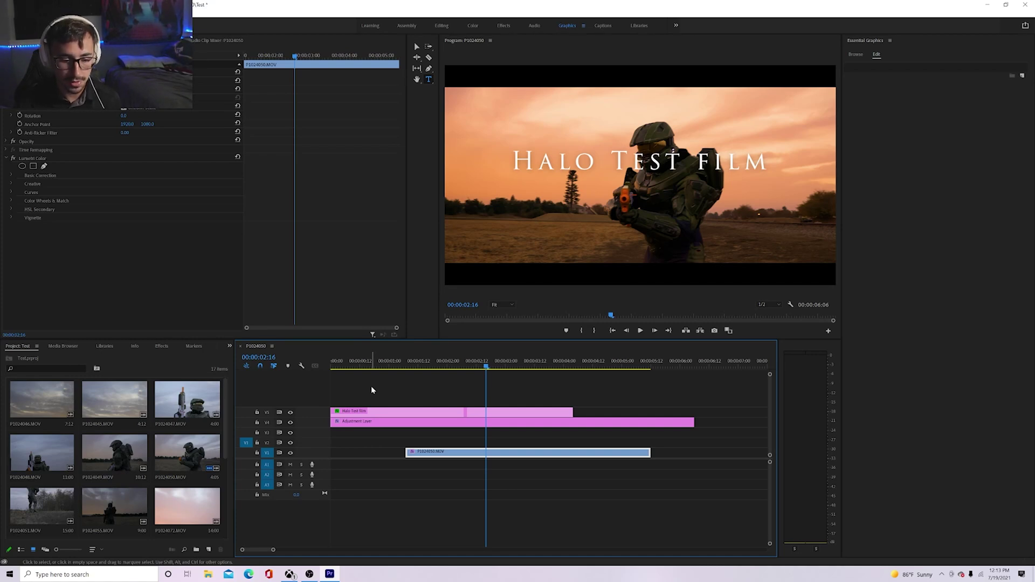
# Add a Film Dissolve transition to the beginning of the footage clip and play the sequence from the start.
pyautogui.click(160, 347)
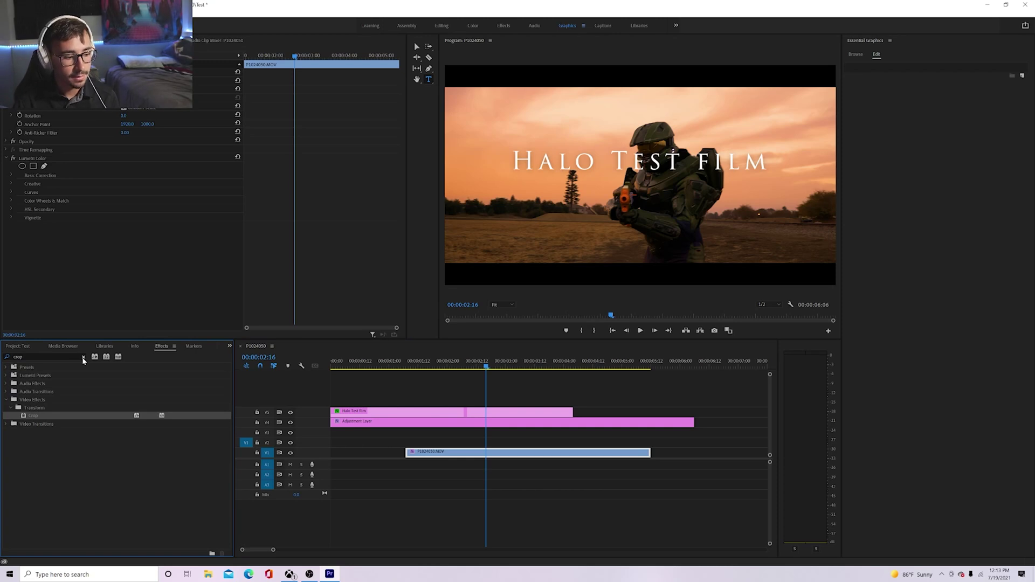
pyautogui.click(84, 358)
pyautogui.doubleClick(34, 408)
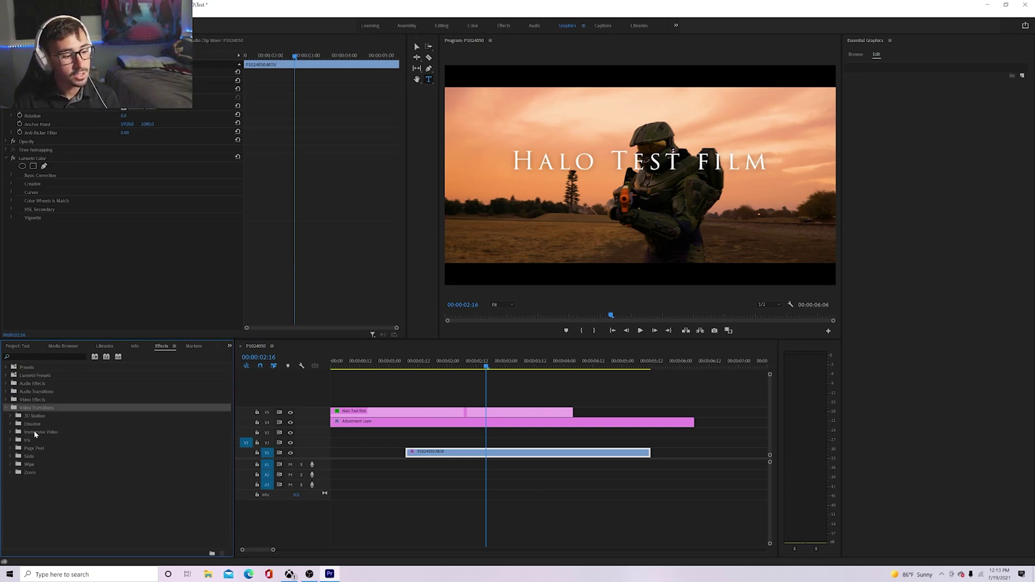
pyautogui.doubleClick(34, 423)
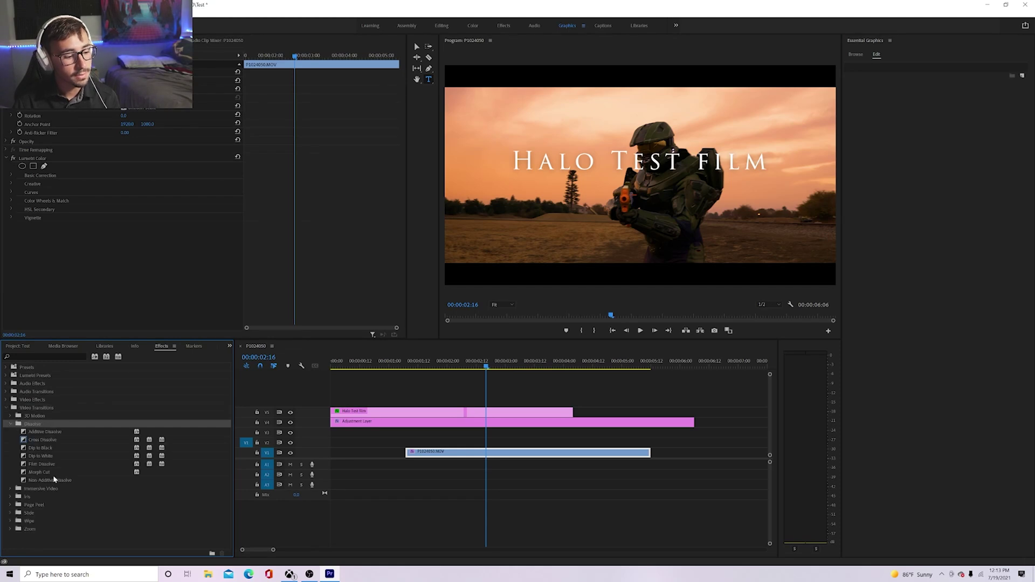
pyautogui.moveTo(50, 465); pyautogui.dragTo(414, 455)
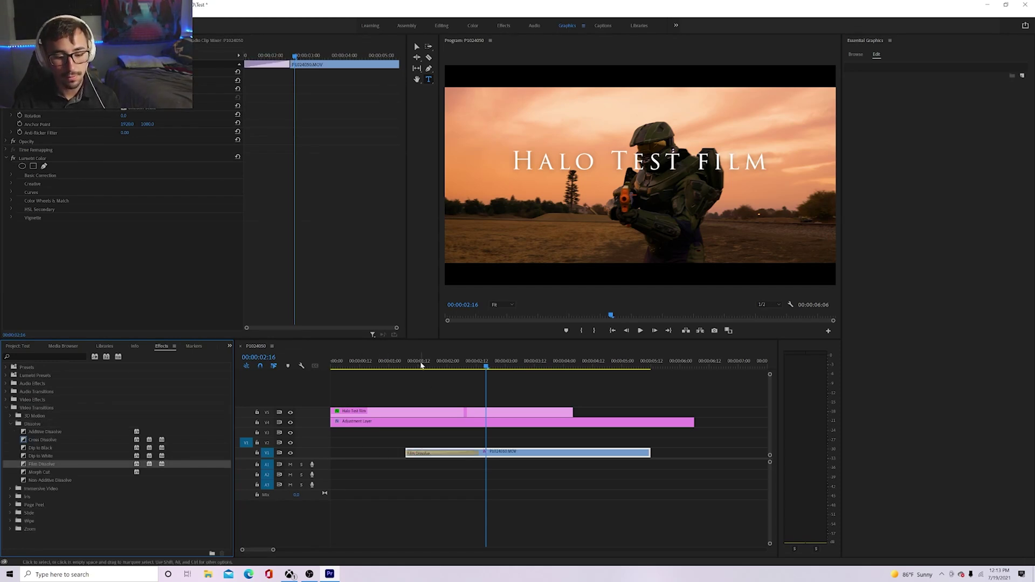
pyautogui.moveTo(422, 365); pyautogui.dragTo(268, 369)
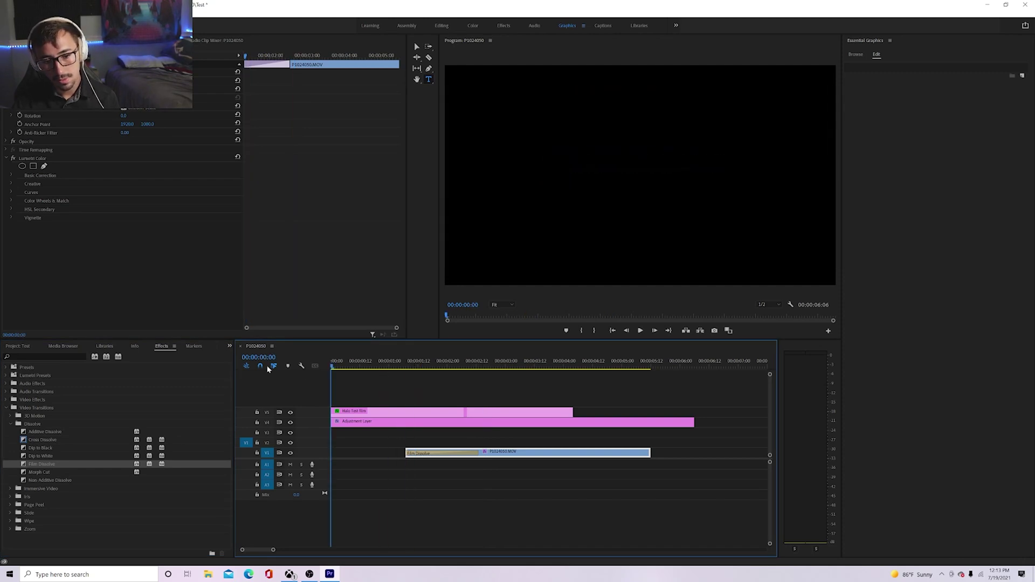
pyautogui.press('space')
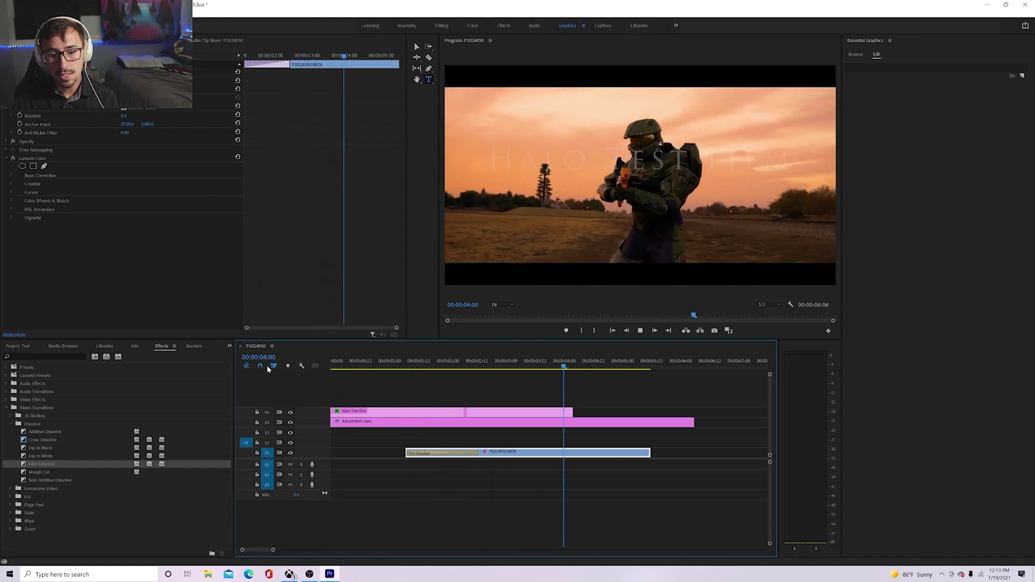
pyautogui.press('space')
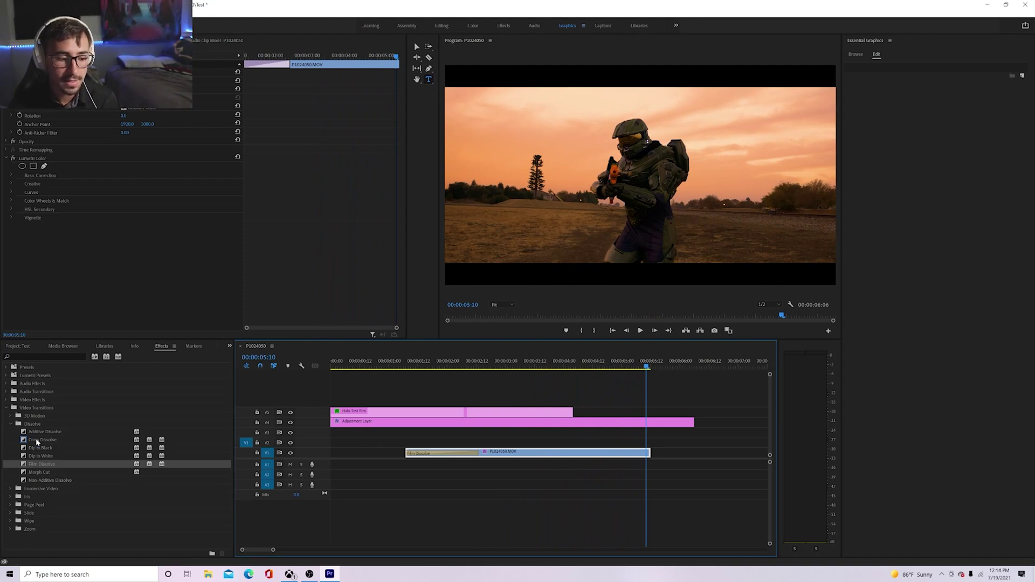
# Add a Dip to Black transition to the end of the footage clip and play the ending.
pyautogui.moveTo(42, 448); pyautogui.dragTo(647, 453)
pyautogui.moveTo(577, 367); pyautogui.dragTo(579, 367)
pyautogui.press('space')
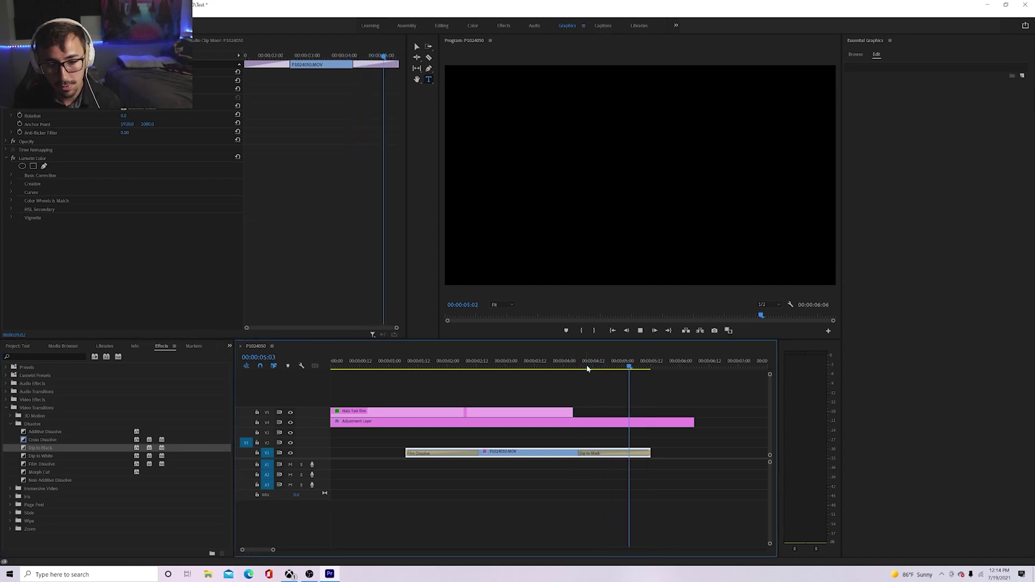
# Replace the Dip to Black transition at the footage clip's end with a Film Dissolve and play the ending.
pyautogui.press('space')
pyautogui.click(603, 455)
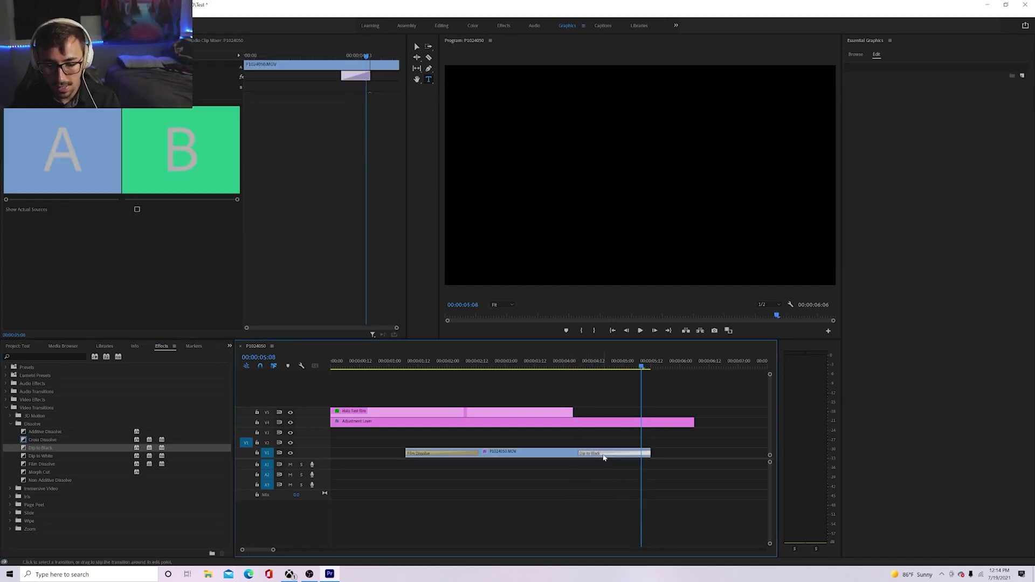
pyautogui.press('Delete')
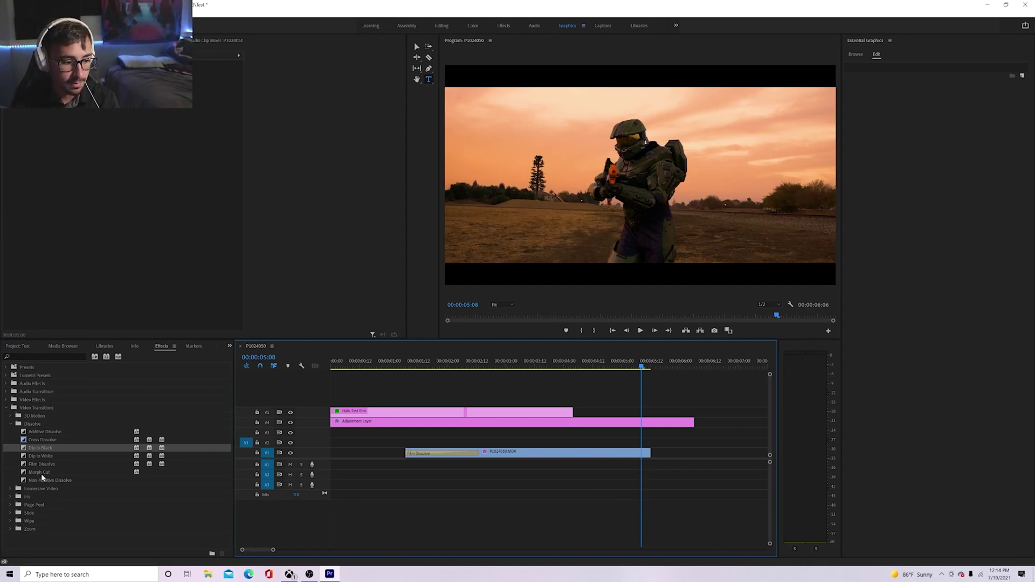
pyautogui.moveTo(47, 465); pyautogui.dragTo(651, 460)
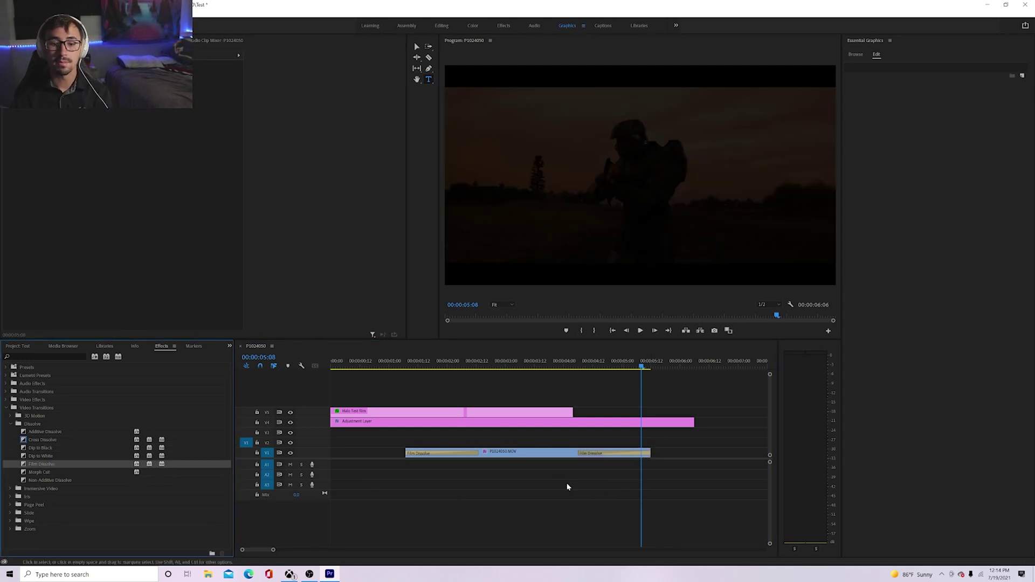
pyautogui.click(600, 366)
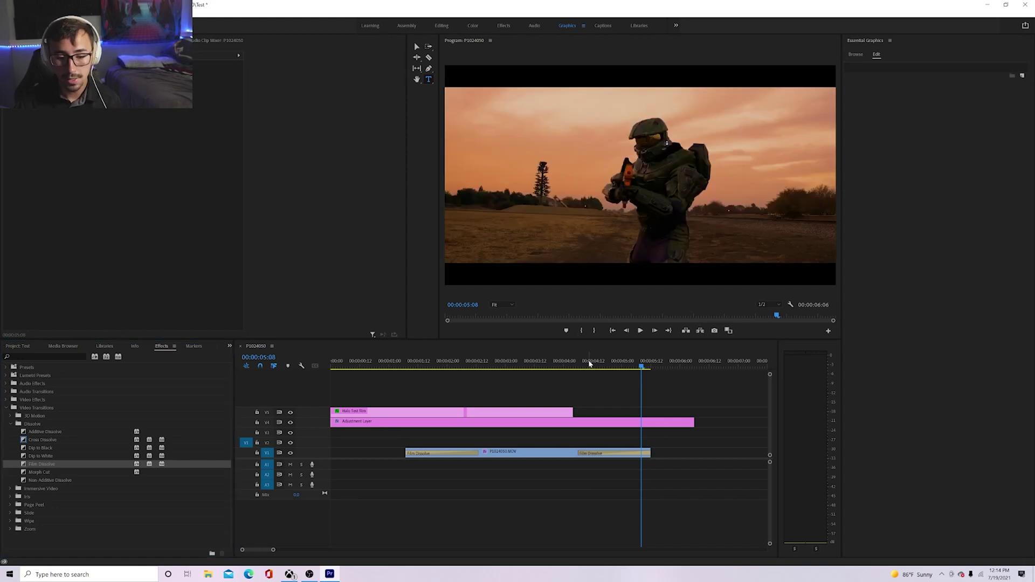
pyautogui.moveTo(603, 366); pyautogui.dragTo(579, 387)
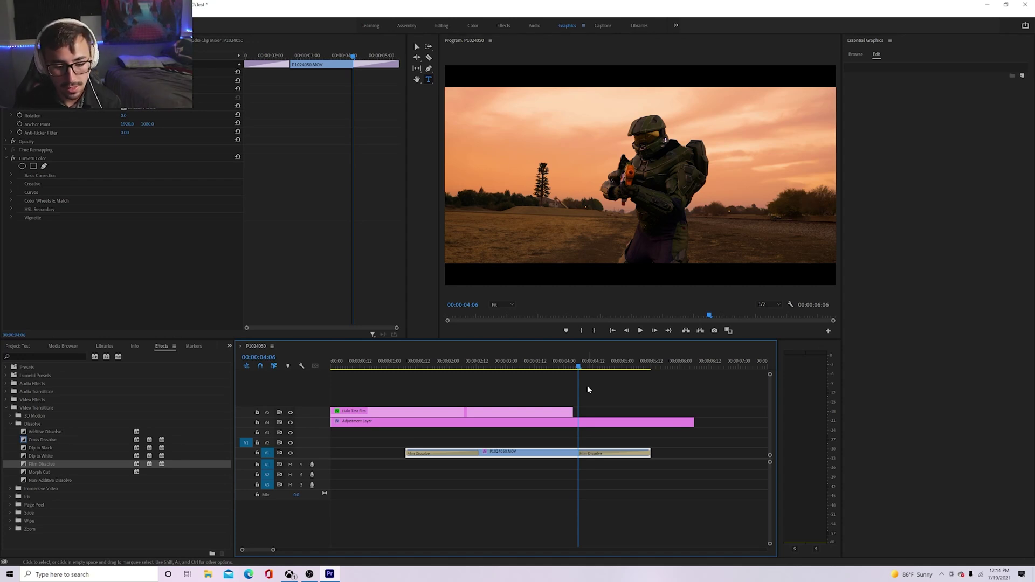
pyautogui.press('space')
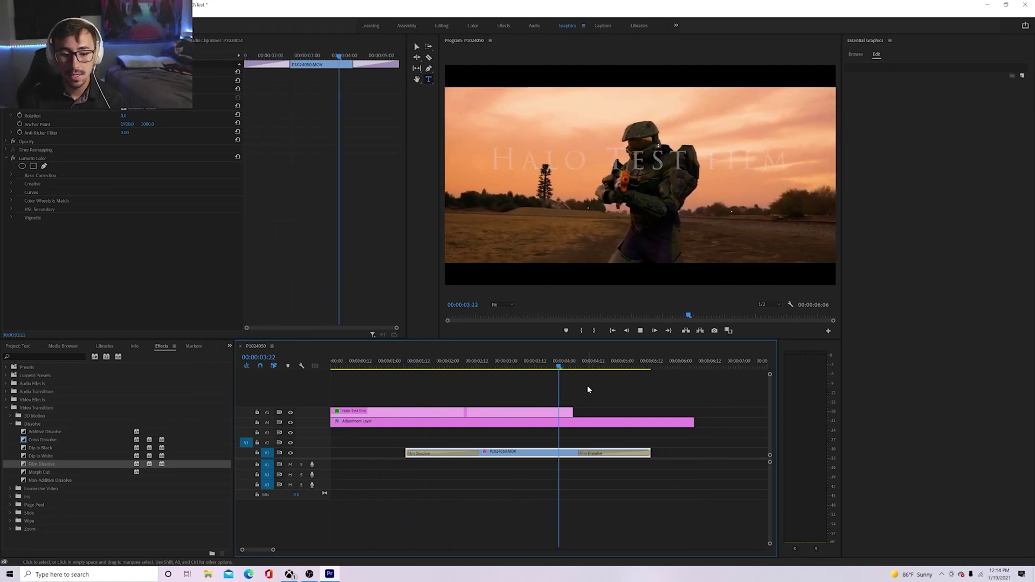
pyautogui.press('space')
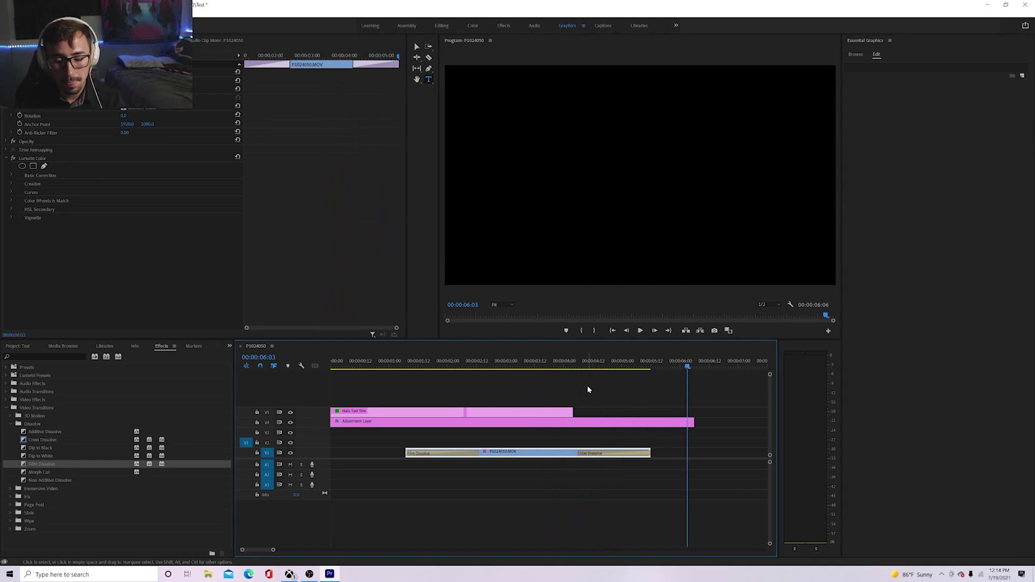
# Render previews for the whole sequence and play the rendered result.
pyautogui.click(697, 479)
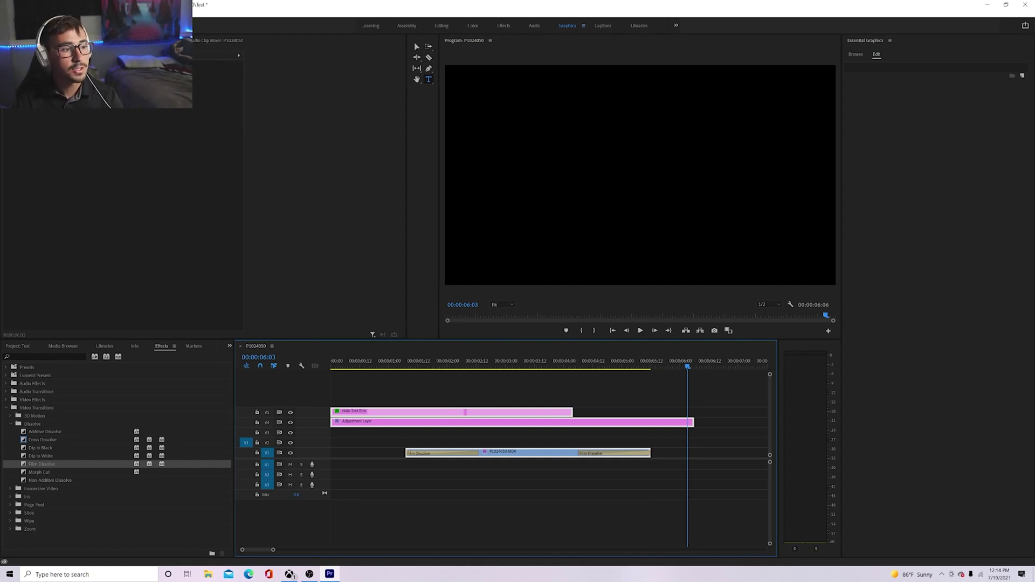
pyautogui.click(47, 13)
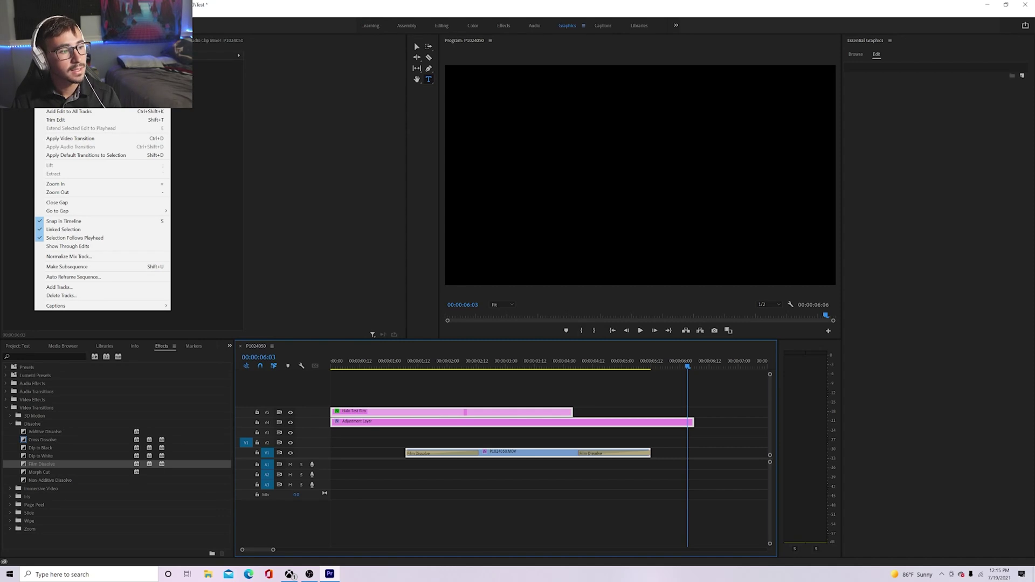
pyautogui.click(64, 41)
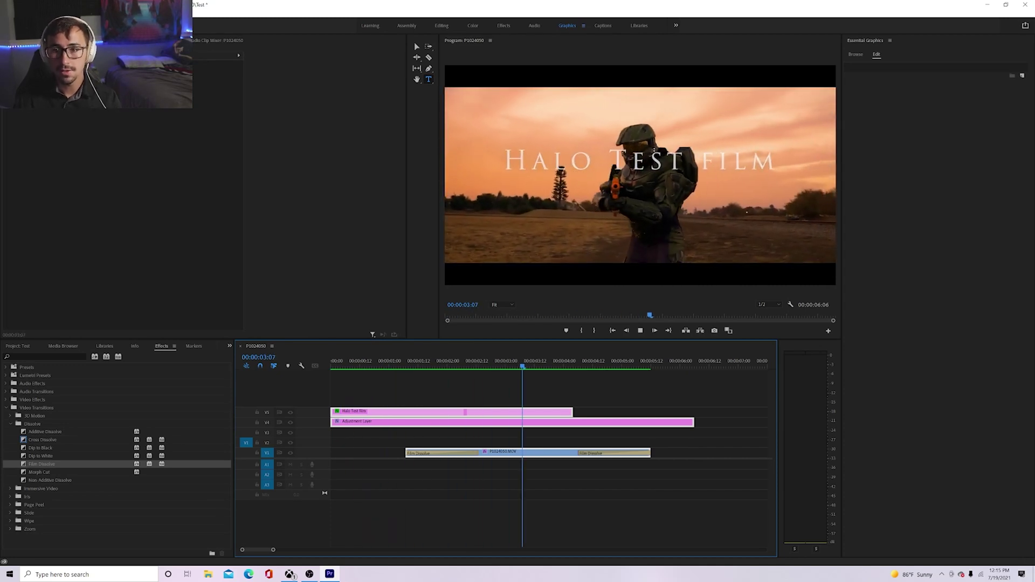
pyautogui.press('space')
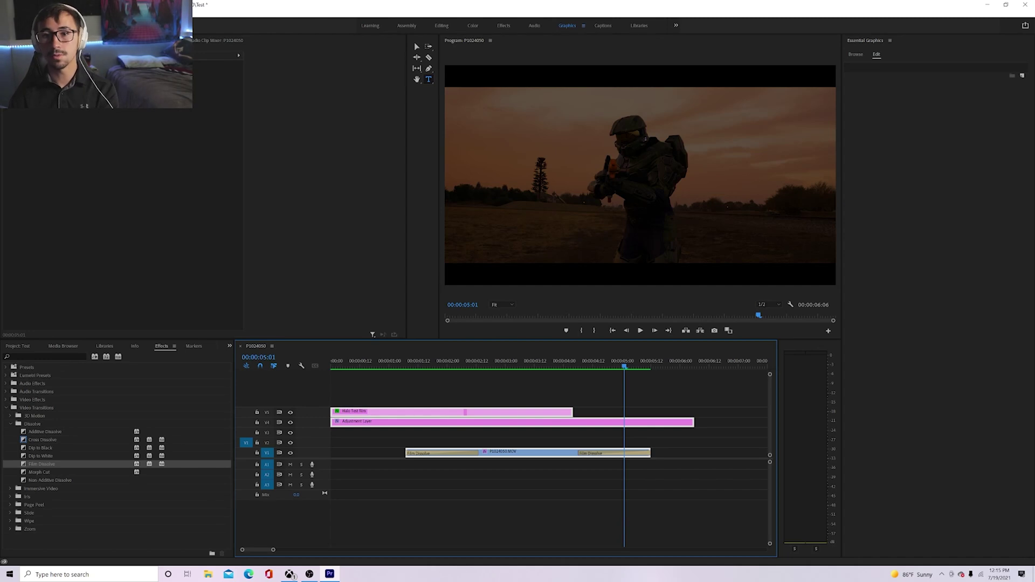
# Open the media export settings for the sequence and name the output file teest.
pyautogui.moveTo(705, 481); pyautogui.dragTo(129, 246)
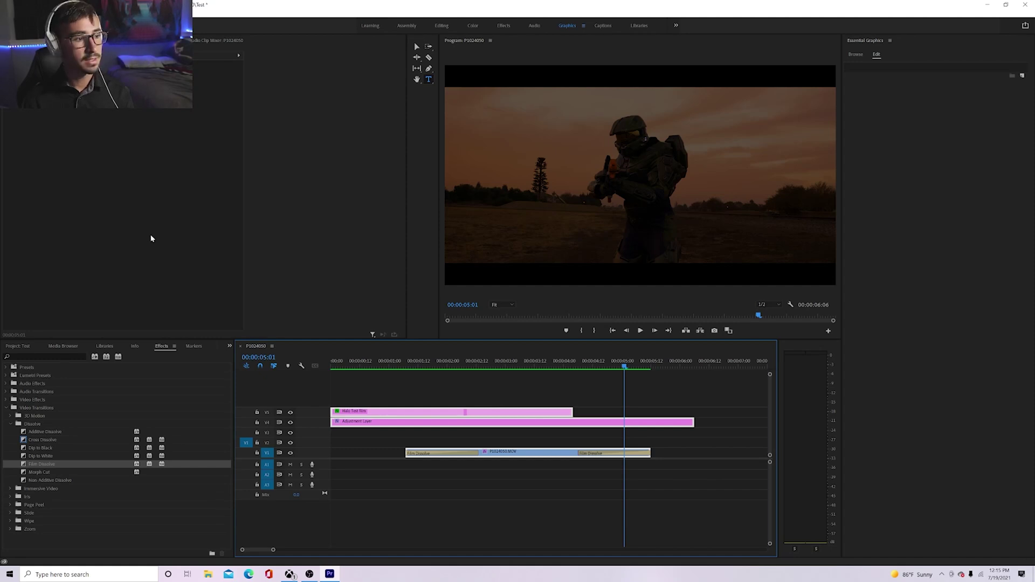
pyautogui.click(6, 13)
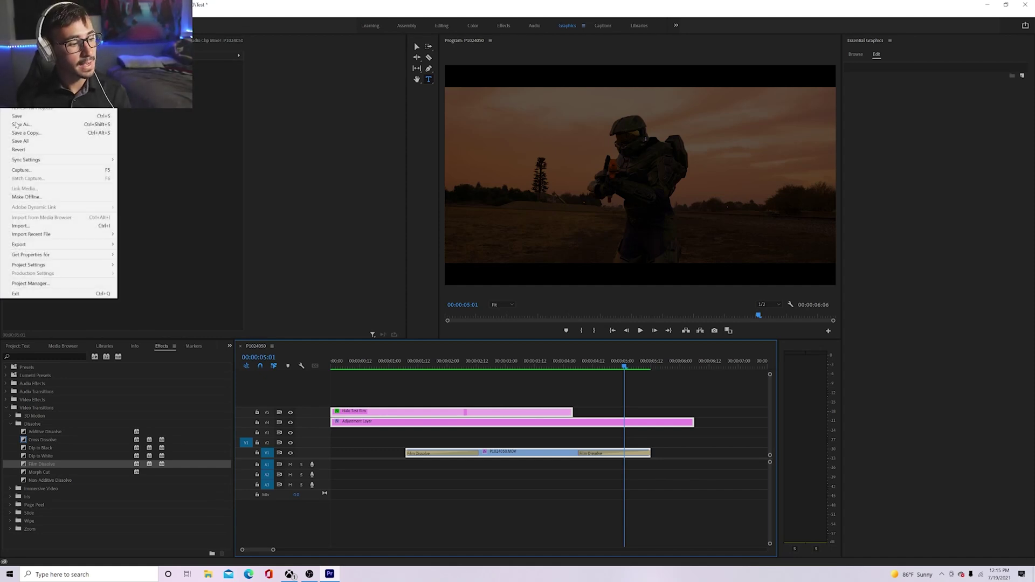
pyautogui.moveTo(46, 246)
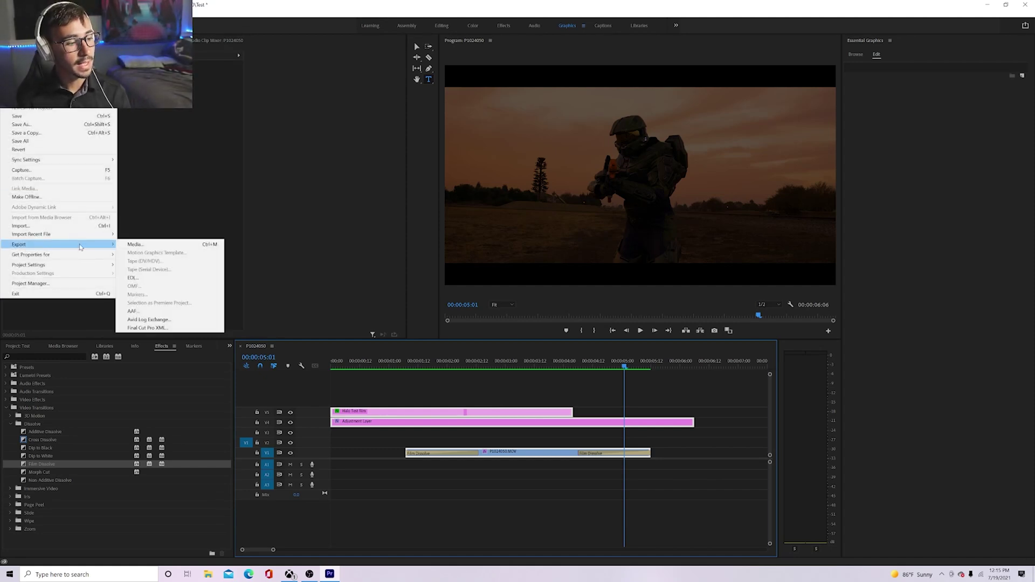
pyautogui.click(158, 247)
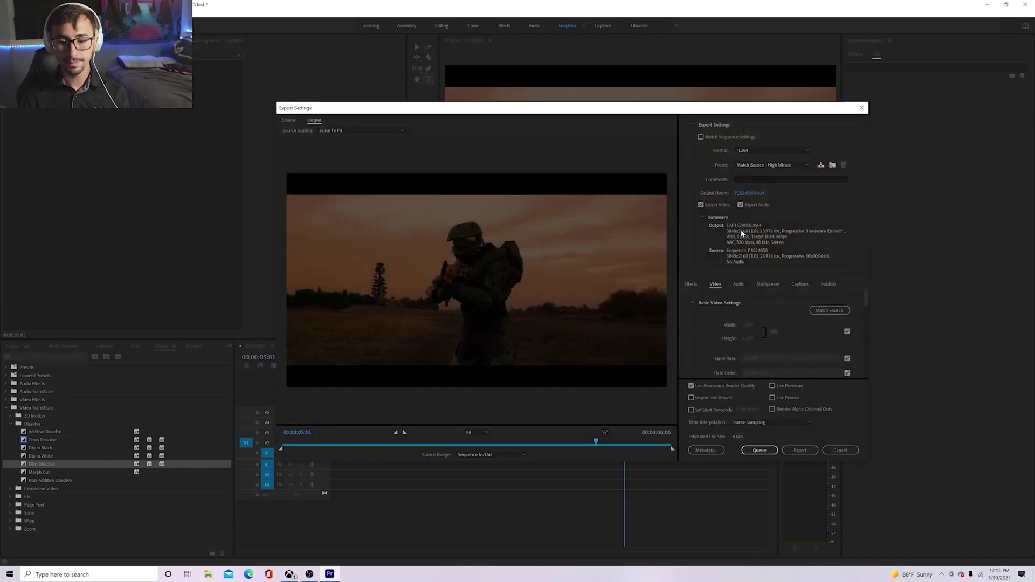
pyautogui.click(752, 193)
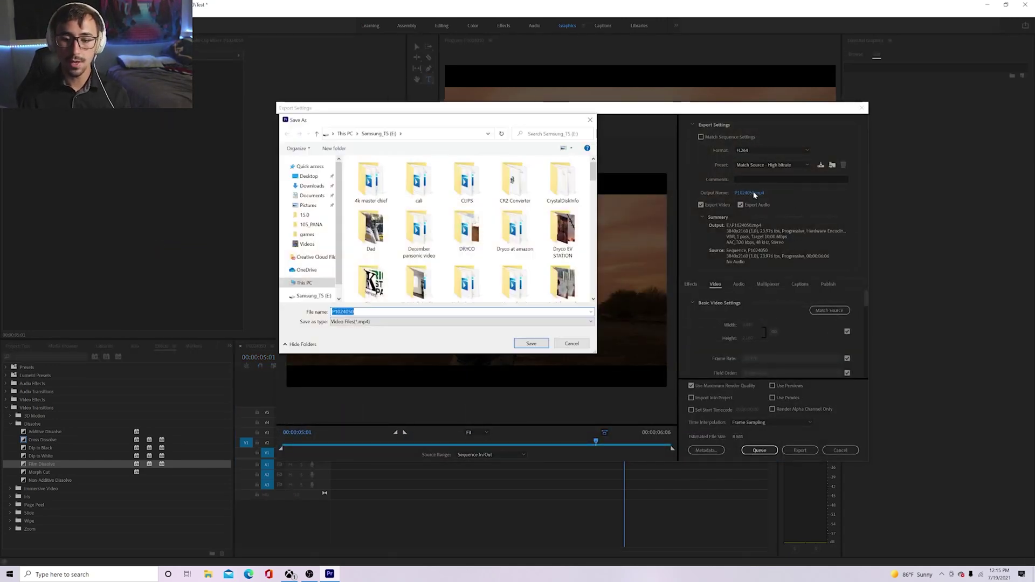
pyautogui.write('tees')
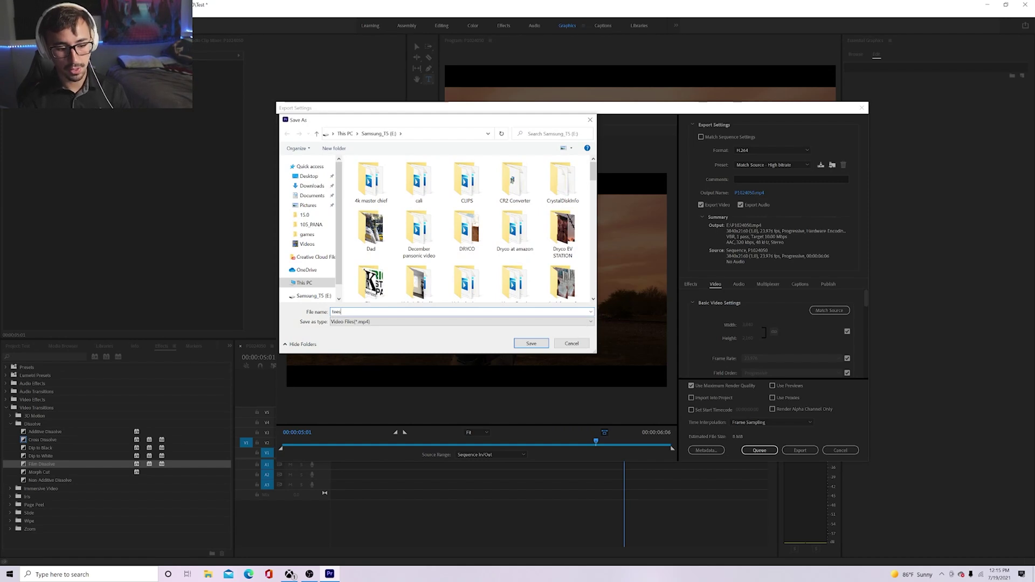
pyautogui.write('t')
pyautogui.press('Return')
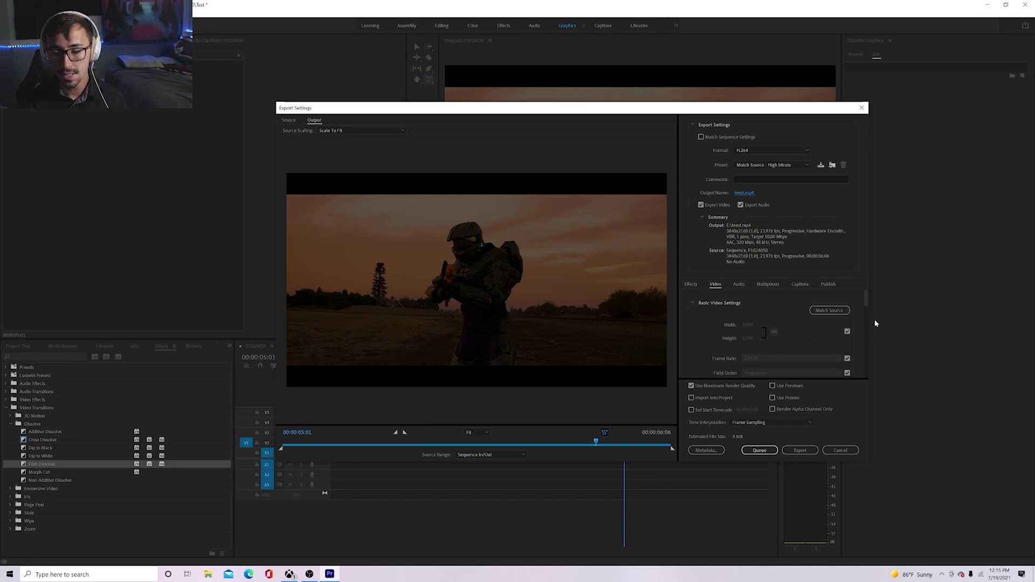
# Enable Render at Maximum Depth in the export's video settings.
pyautogui.scroll(-3, 868, 303)
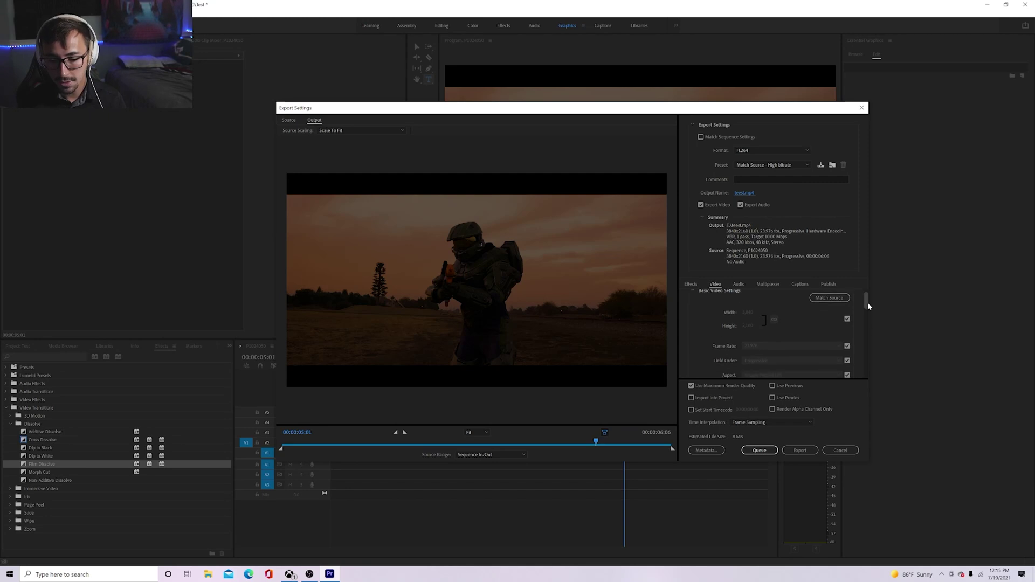
pyautogui.click(694, 309)
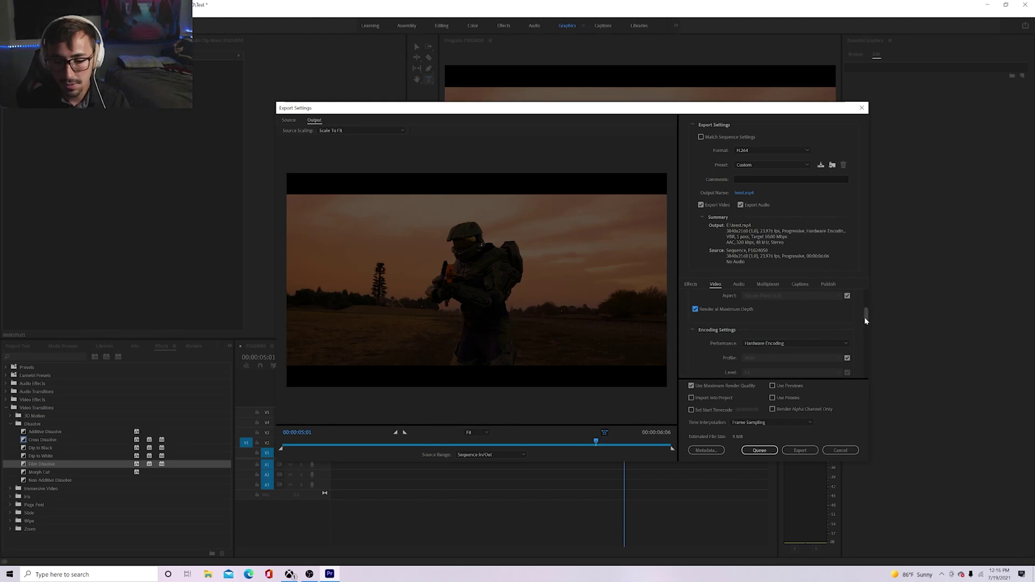
pyautogui.moveTo(865, 317); pyautogui.dragTo(865, 324)
# Try Software Encoding as the export's performance option and return it to Hardware Encoding.
pyautogui.click(801, 328)
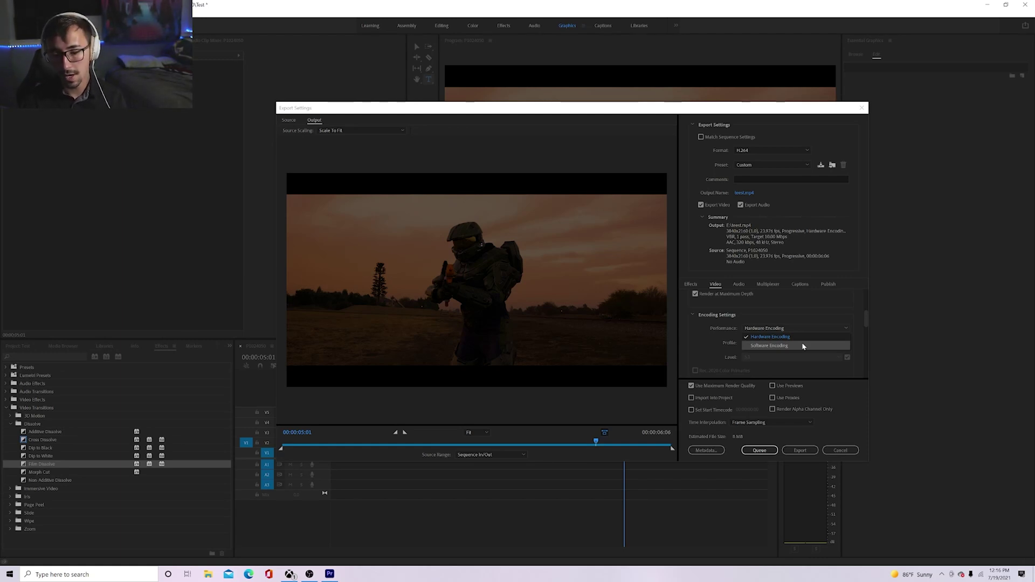
pyautogui.click(803, 346)
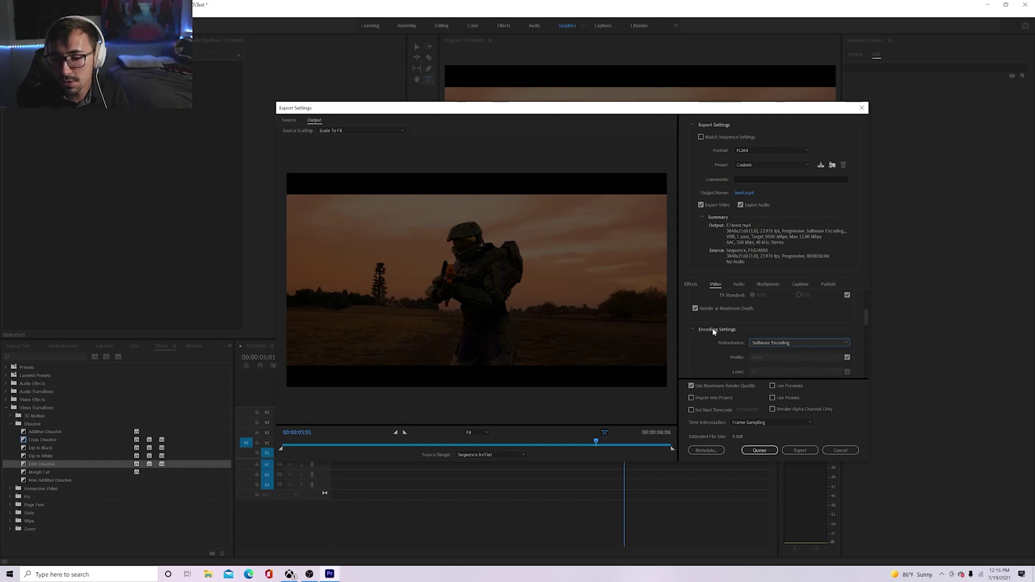
pyautogui.scroll(-3, 713, 328)
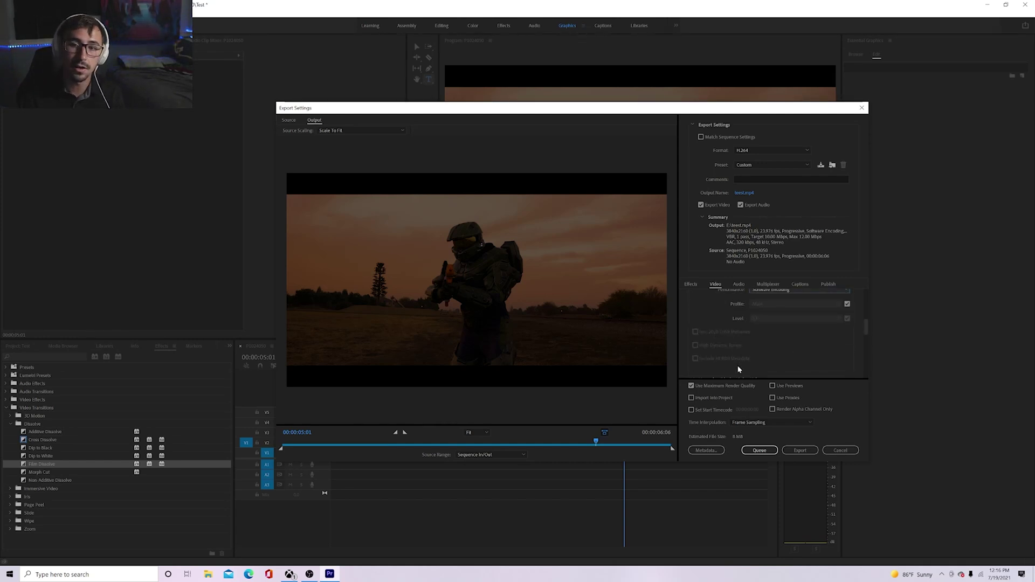
pyautogui.scroll(2, 746, 350)
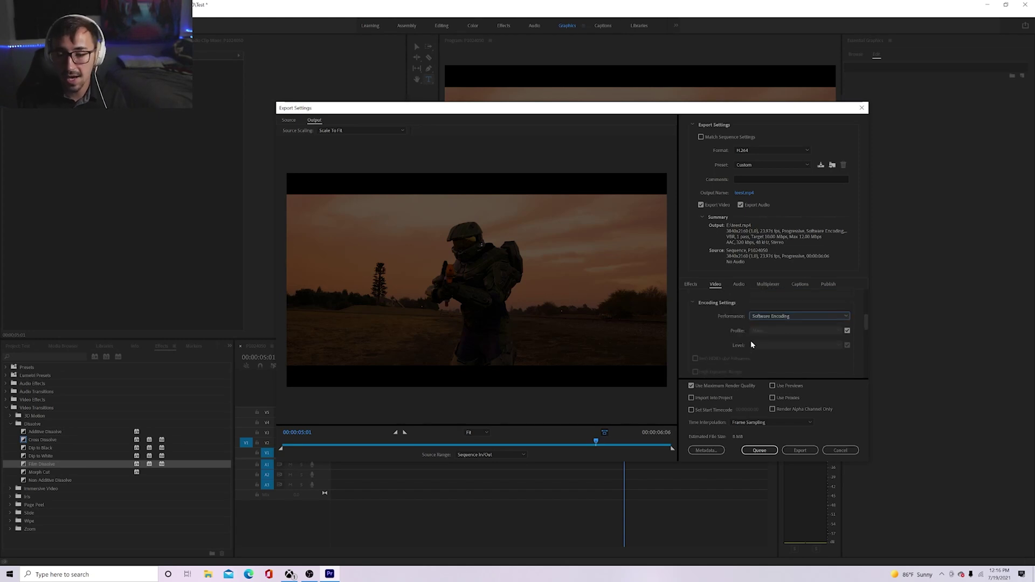
pyautogui.click(832, 318)
pyautogui.click(830, 325)
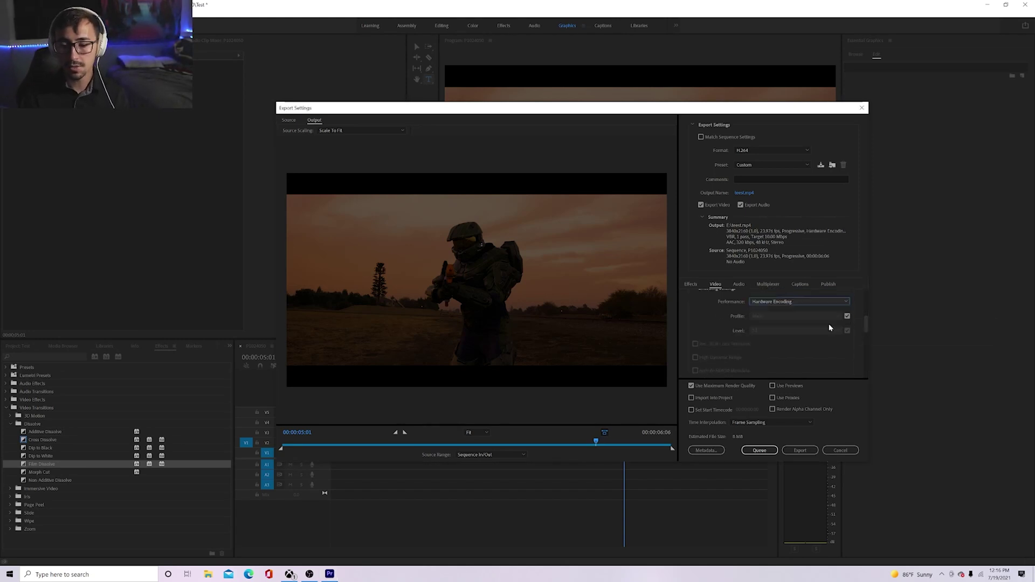
# Set the target bitrate to about 20 Mbps with VBR, 1 pass encoding and export the video.
pyautogui.scroll(-1, 749, 340)
pyautogui.scroll(-5, 721, 366)
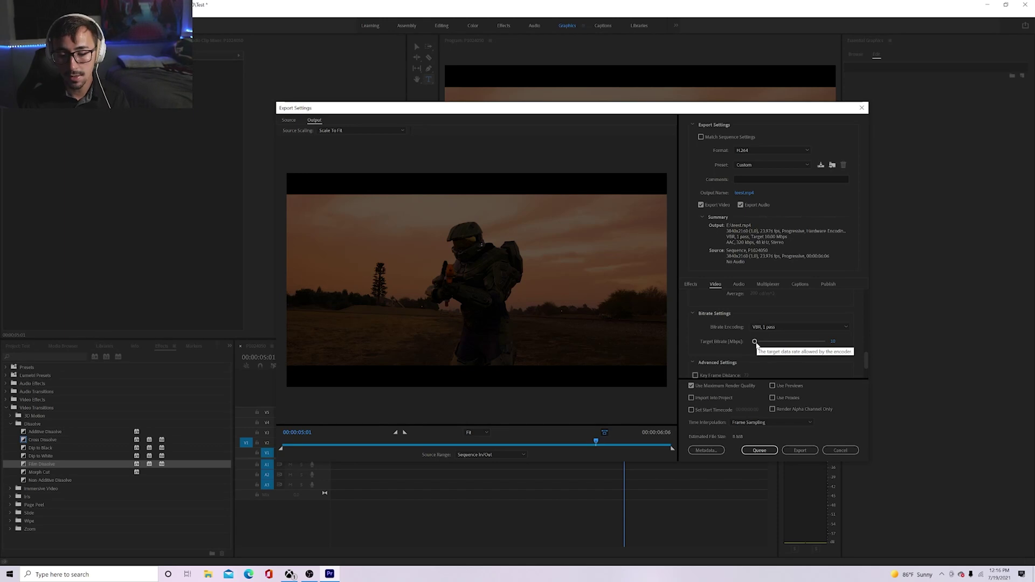
pyautogui.moveTo(756, 342); pyautogui.dragTo(758, 342)
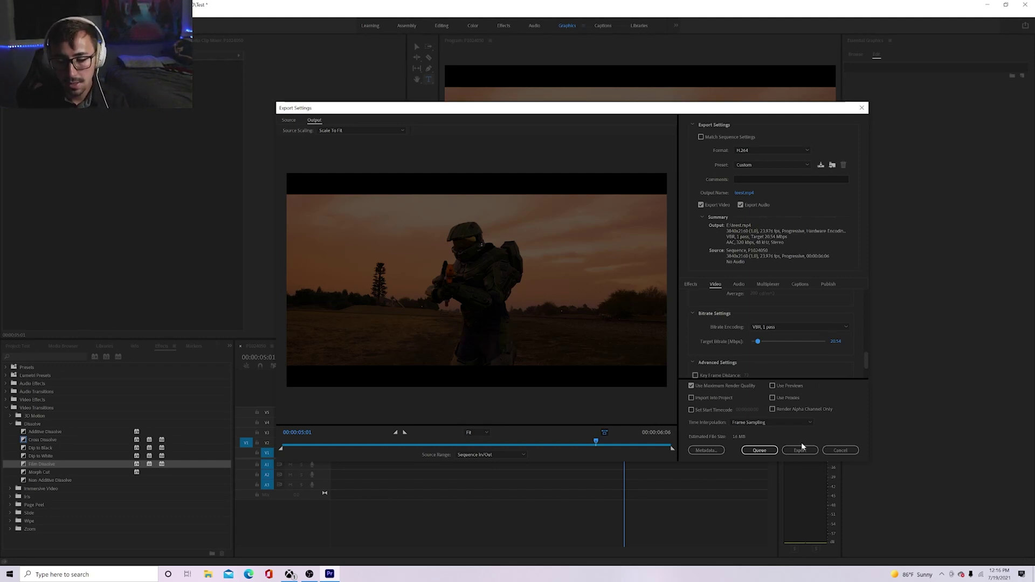
pyautogui.scroll(-1, 847, 348)
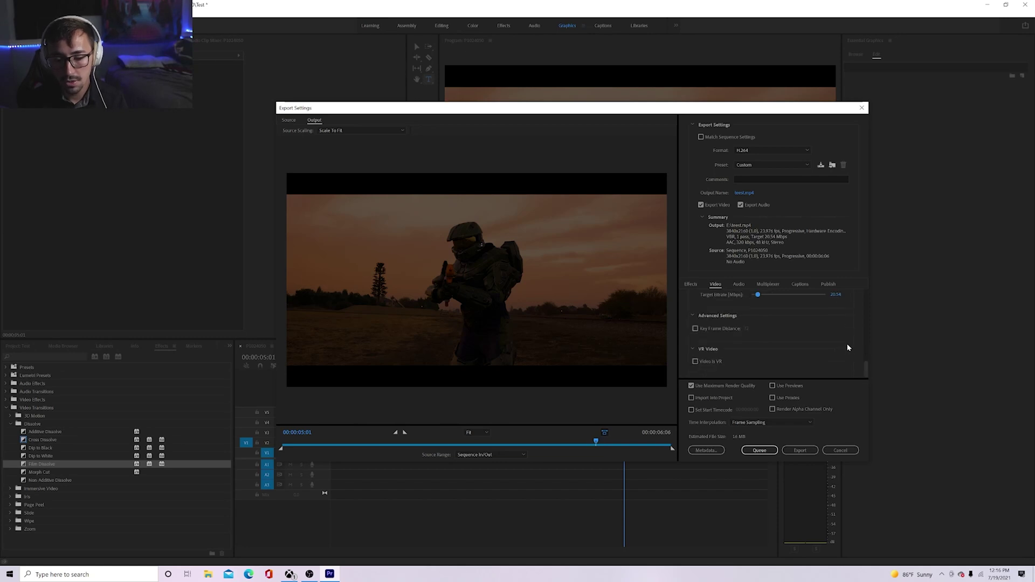
pyautogui.click(803, 450)
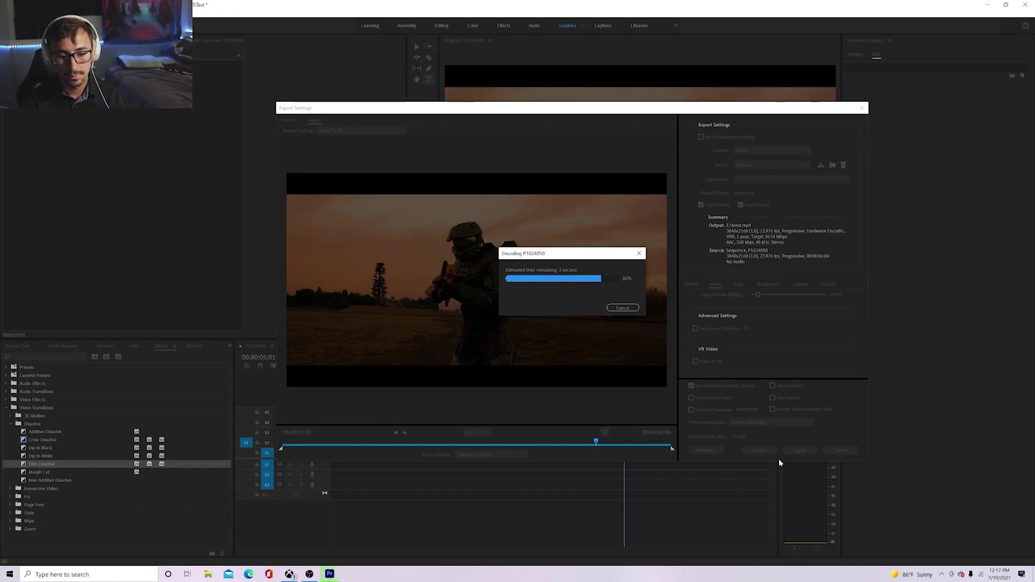
# Open the event details from the export notification and close them.
pyautogui.press('super')
pyautogui.click(692, 454)
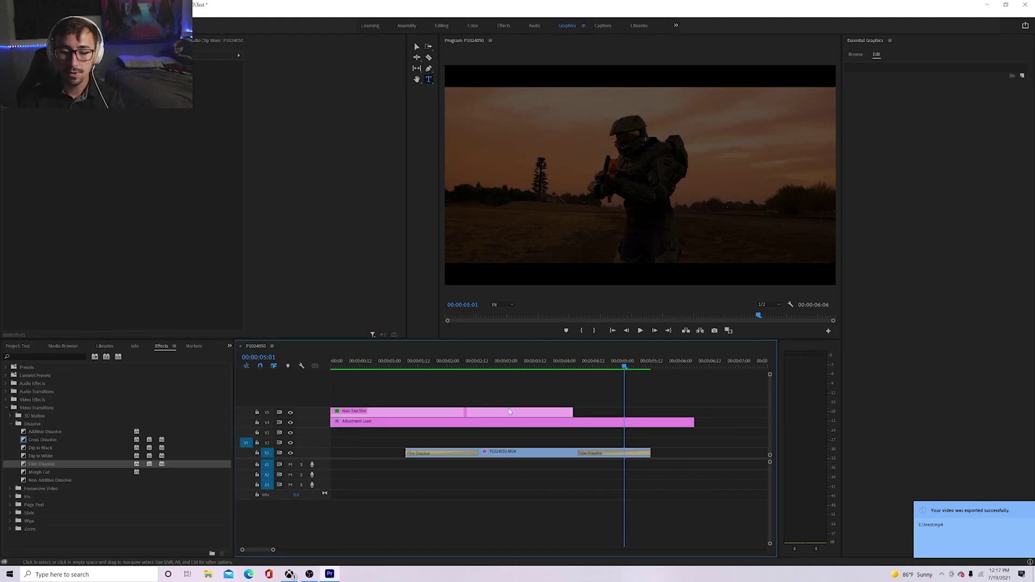
pyautogui.click(940, 518)
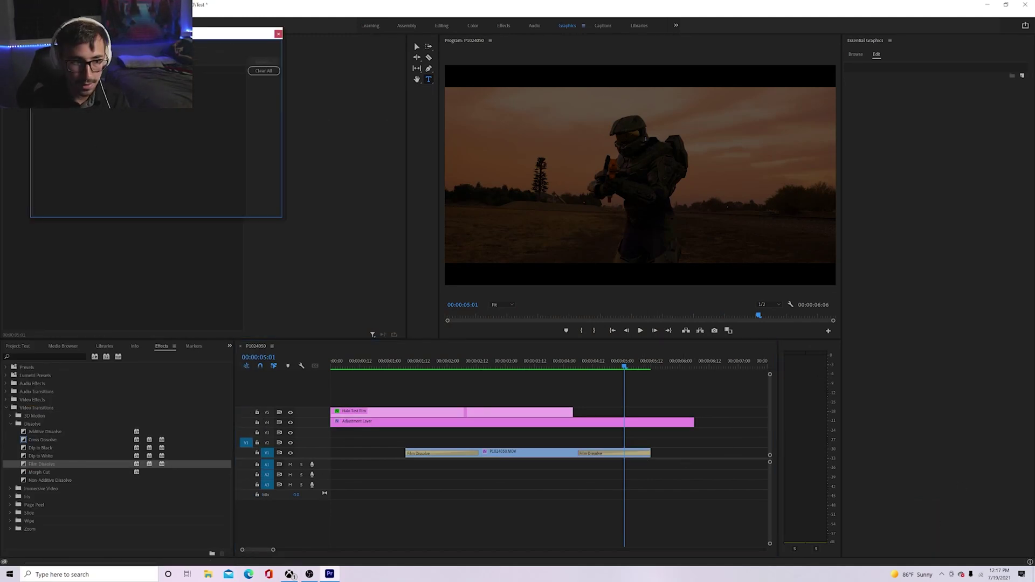
pyautogui.click(278, 33)
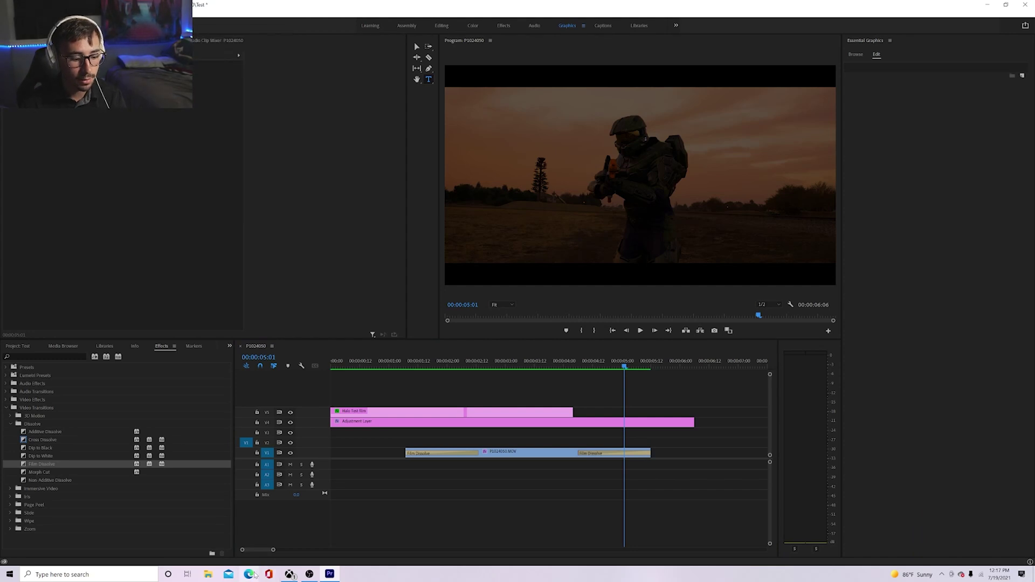
# Look at the recent files in File Explorer, return to the Premiere Pro project and save it.
pyautogui.click(208, 574)
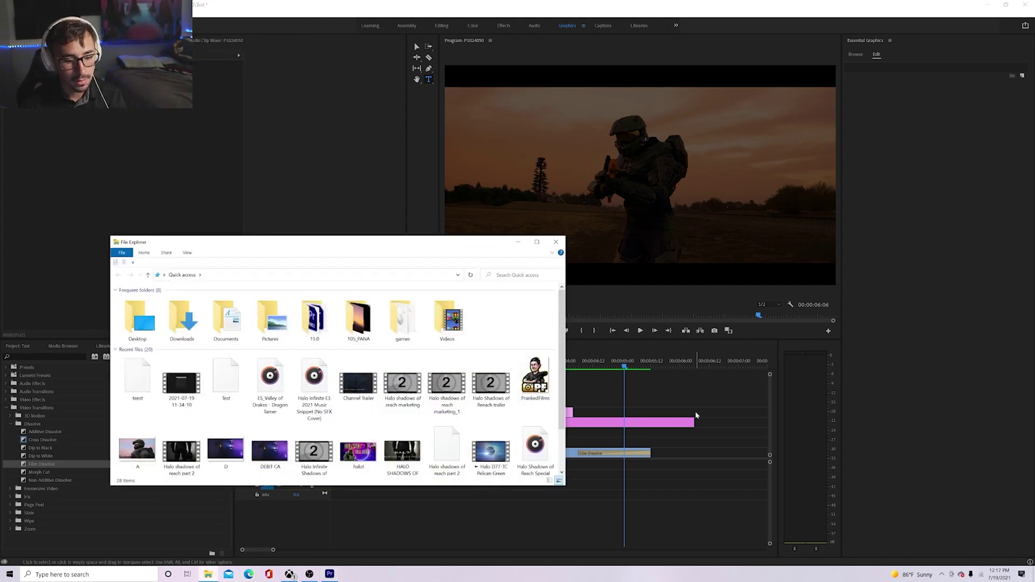
pyautogui.click(695, 415)
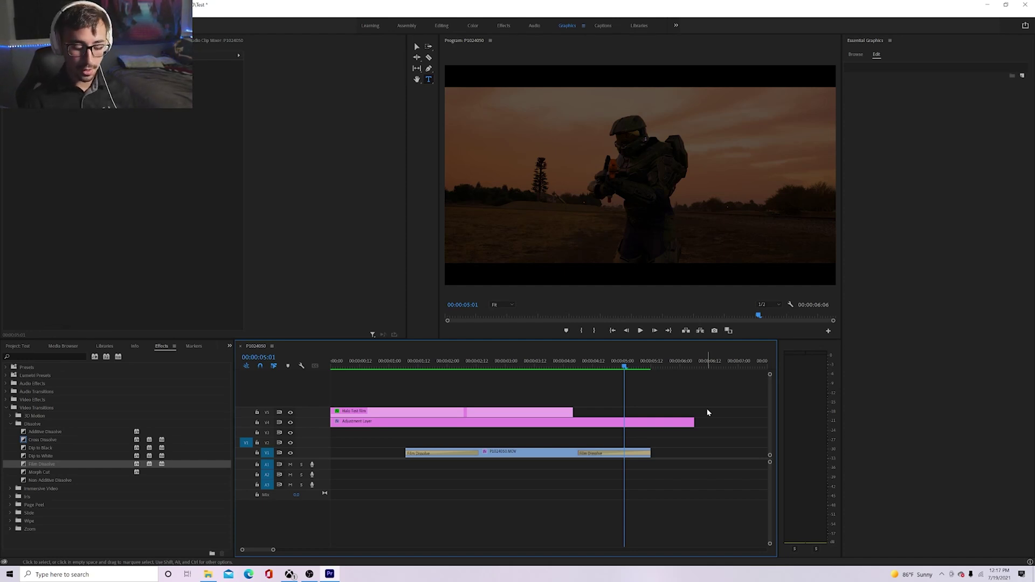
pyautogui.hotkey('ctrl', 's')
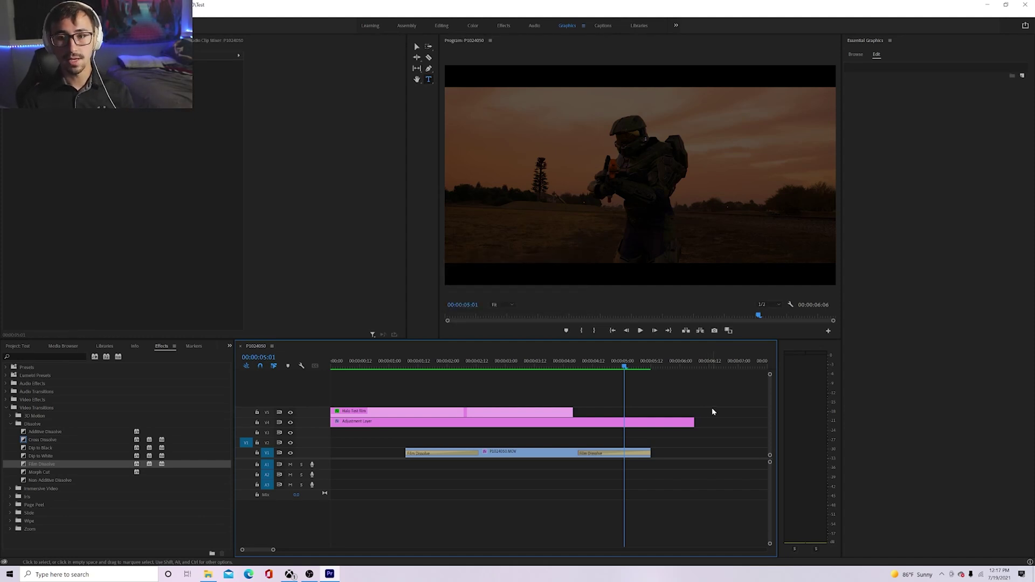
pyautogui.hotkey('alt', 'f')
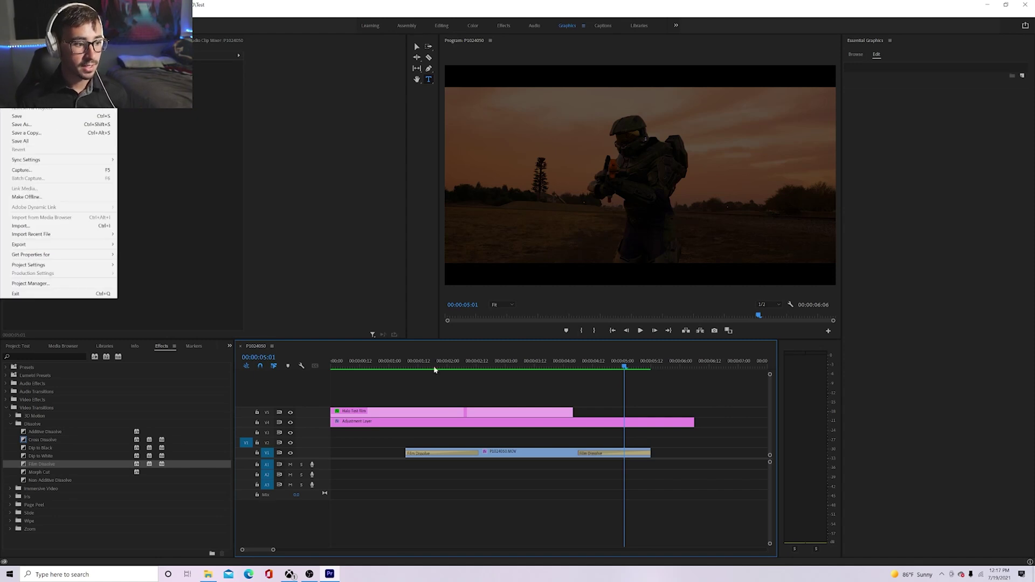
pyautogui.click(218, 252)
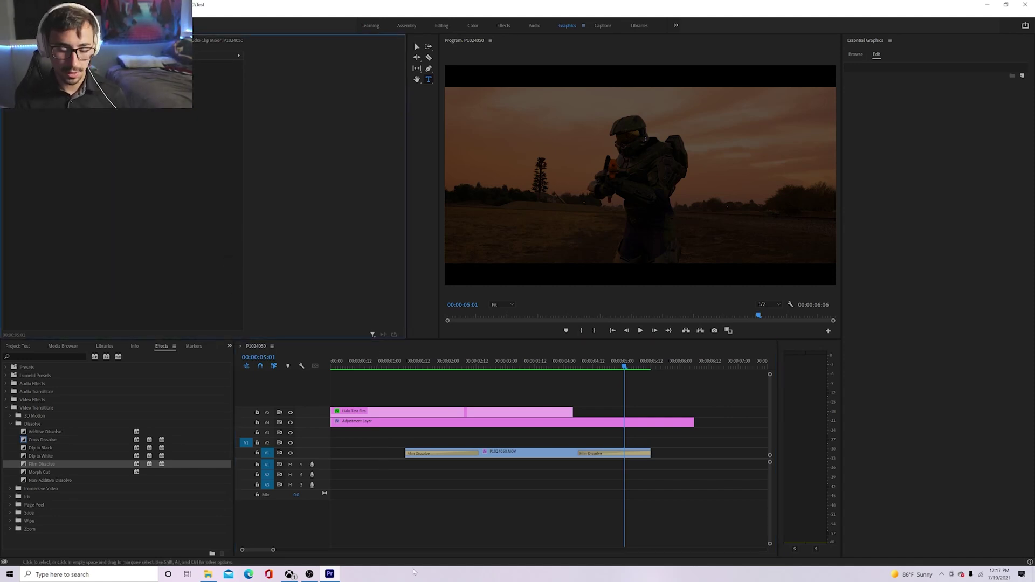
# Switch to File Explorer, browse the Samsung_T5 (E:) drive and open the exported video teest for playback.
pyautogui.click(208, 574)
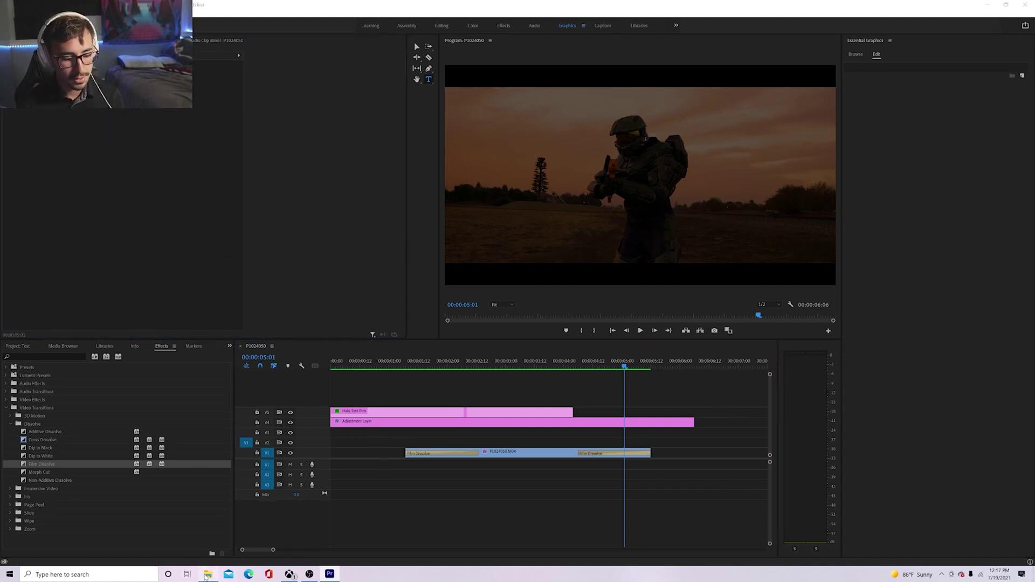
pyautogui.click(208, 574)
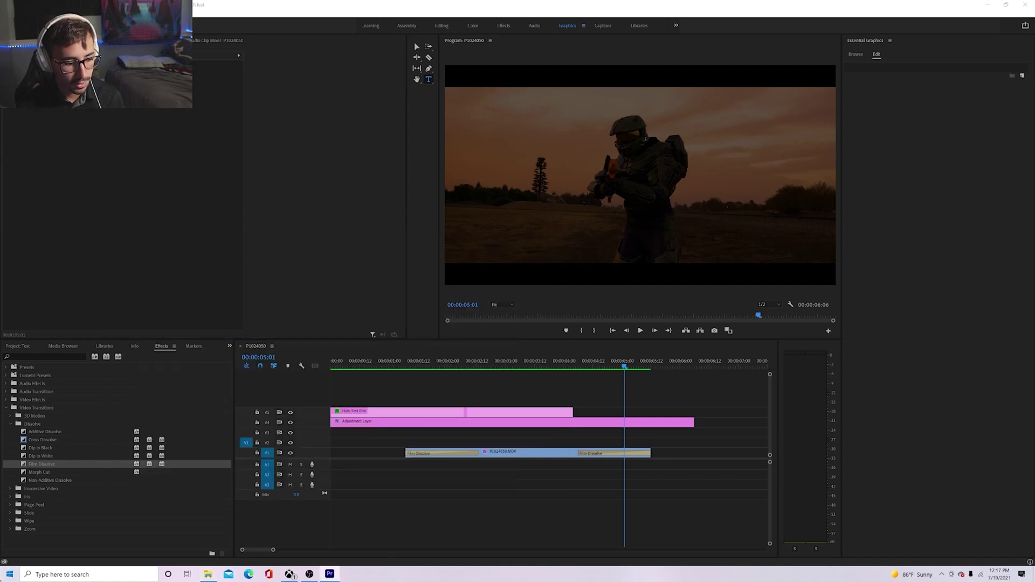
pyautogui.click(5, 575)
pyautogui.write('my')
pyautogui.press('Return')
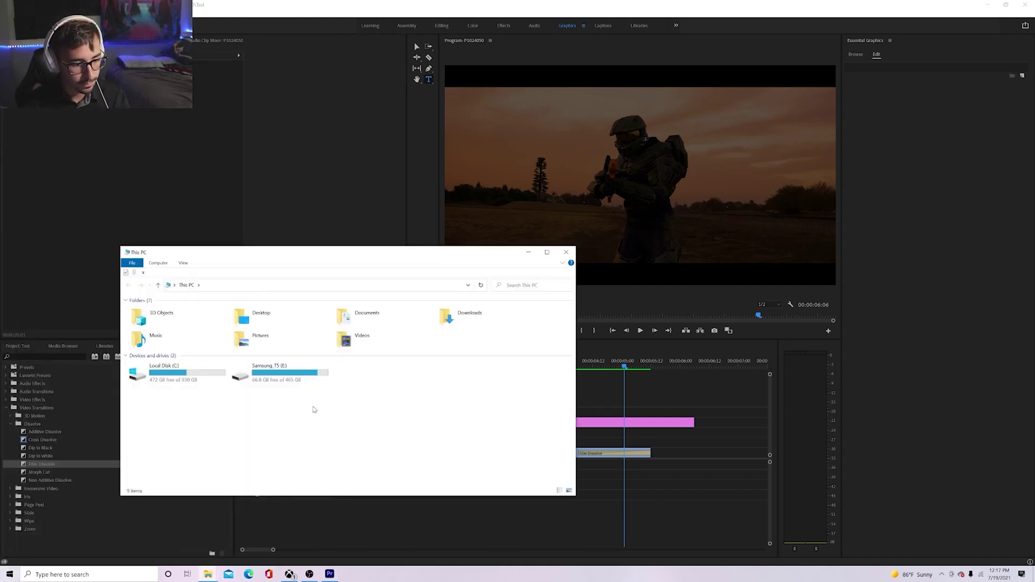
pyautogui.doubleClick(299, 369)
pyautogui.scroll(-10, 302, 360)
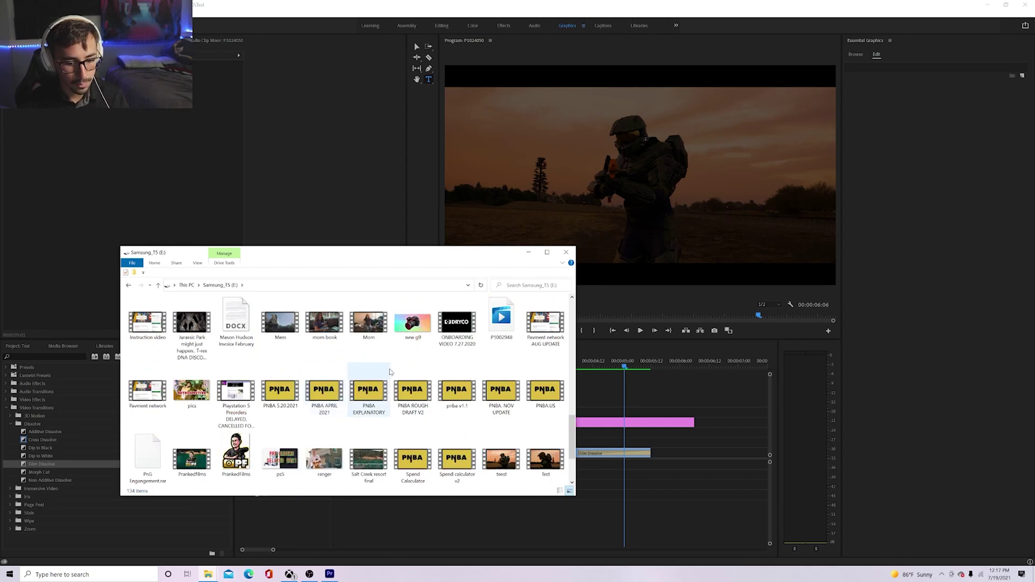
pyautogui.doubleClick(502, 336)
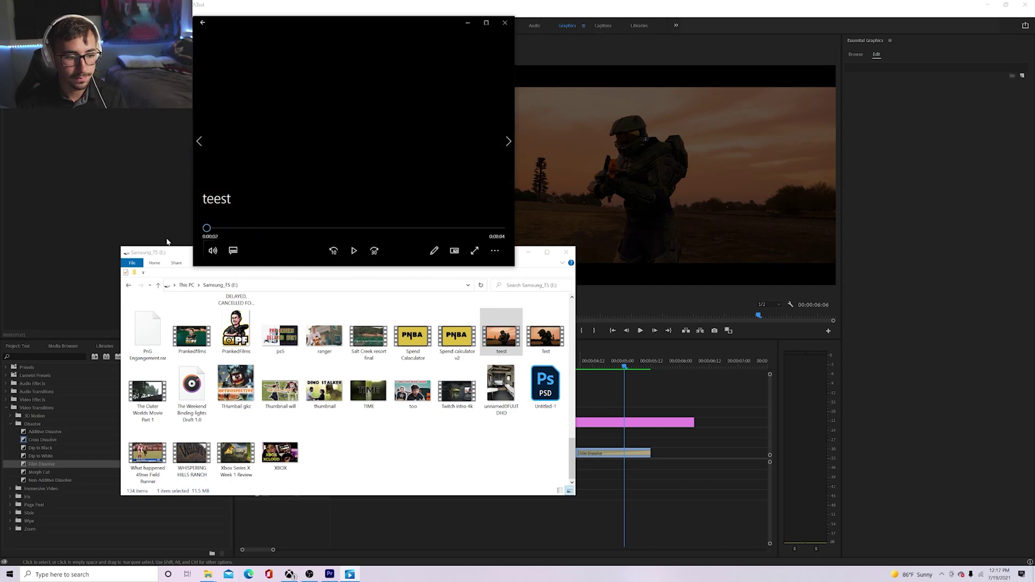
# Watch the teest video in full screen and jump back to the shot with the Halo Test Film title.
pyautogui.click(474, 251)
pyautogui.click(477, 254)
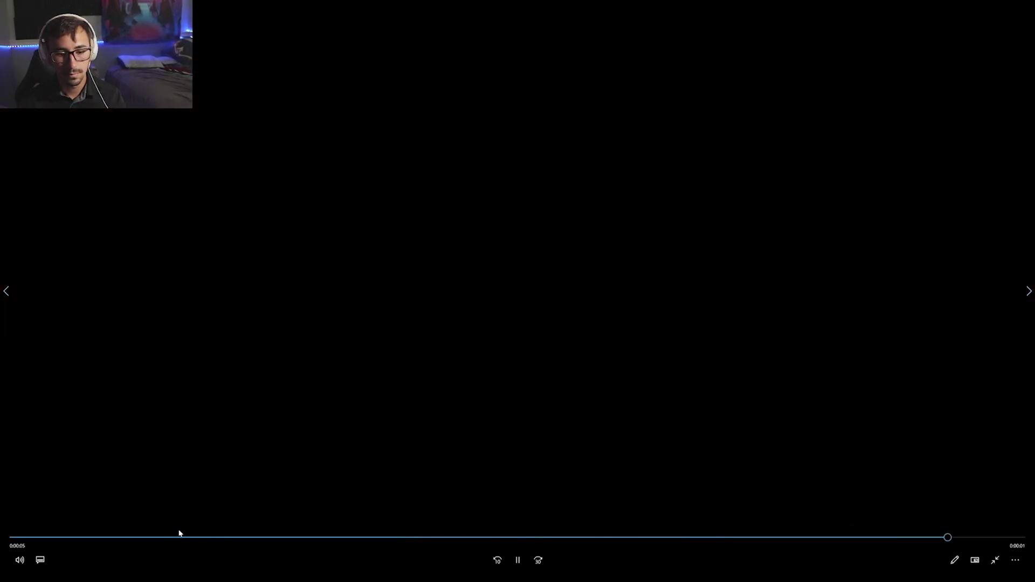
pyautogui.click(456, 537)
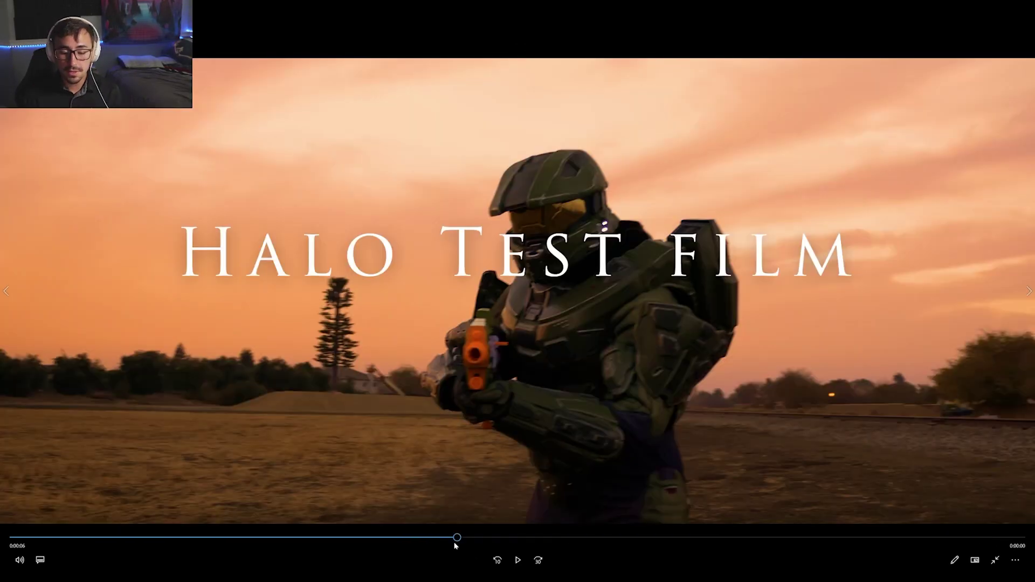